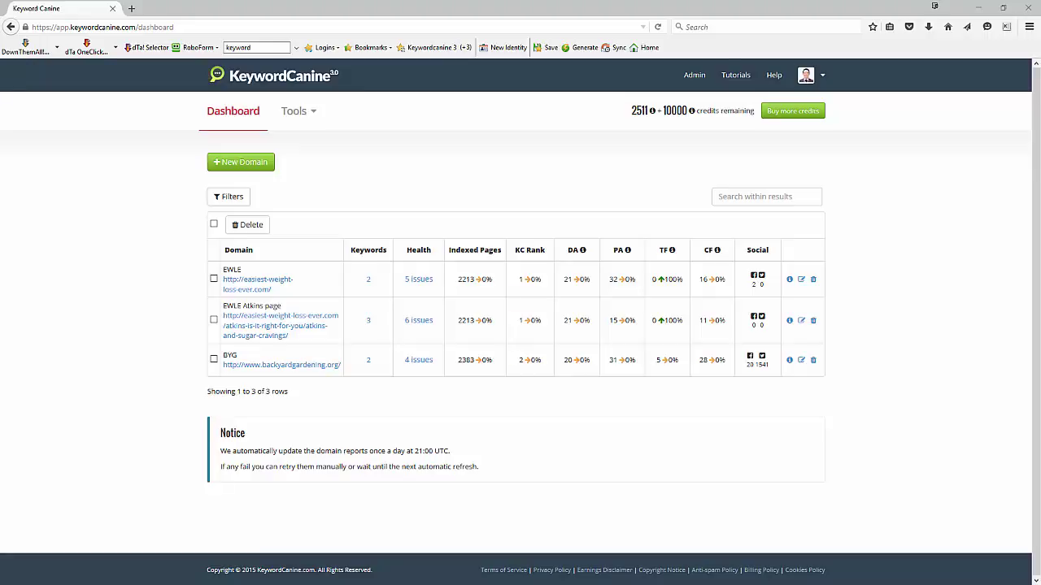
Open the Backlinks Report tool and look over its URL field and data source options.
left_click(296, 112)
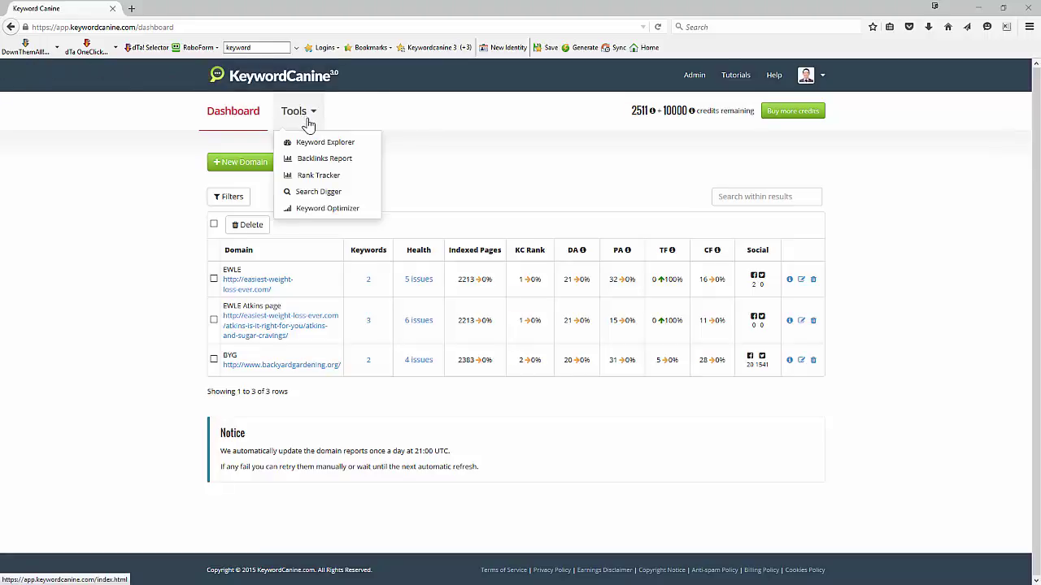
left_click(329, 161)
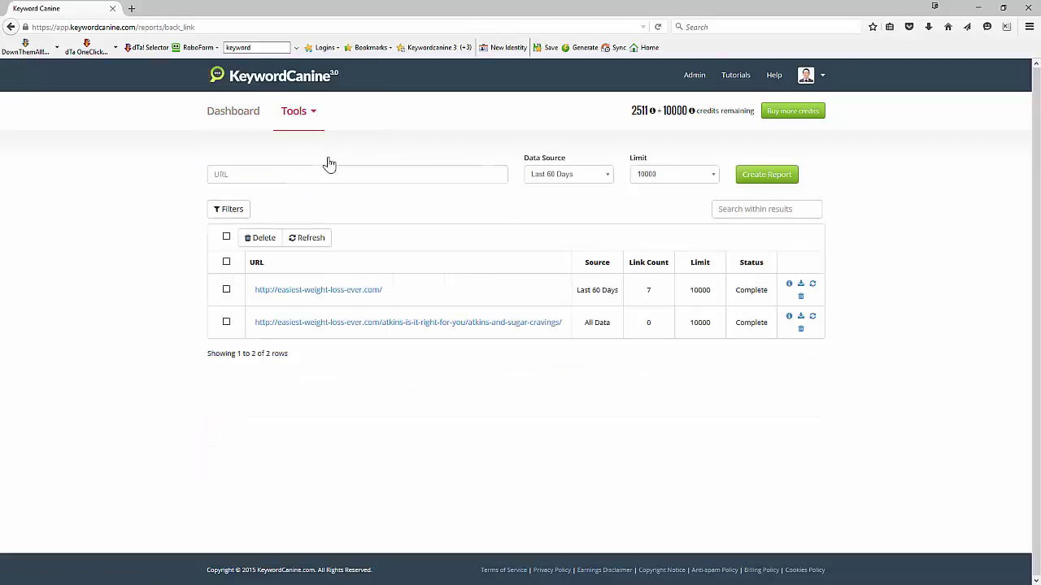
left_click(226, 174)
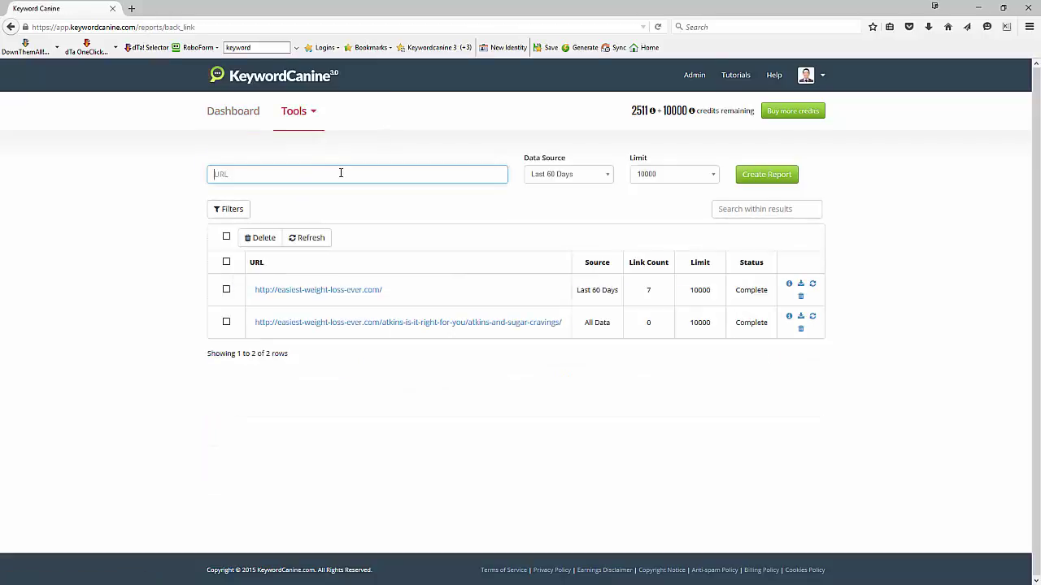
left_click(605, 174)
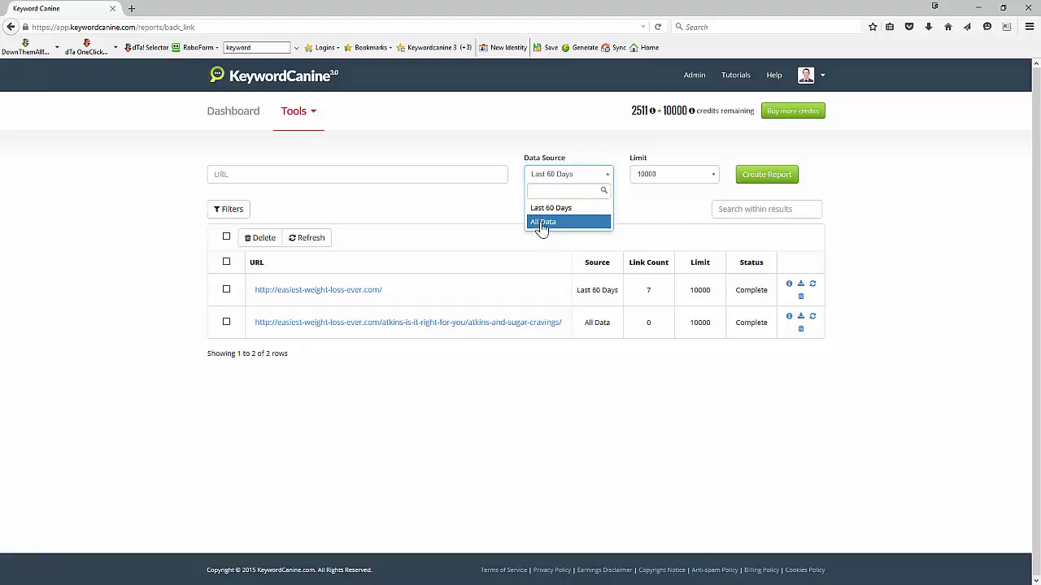
left_click(658, 196)
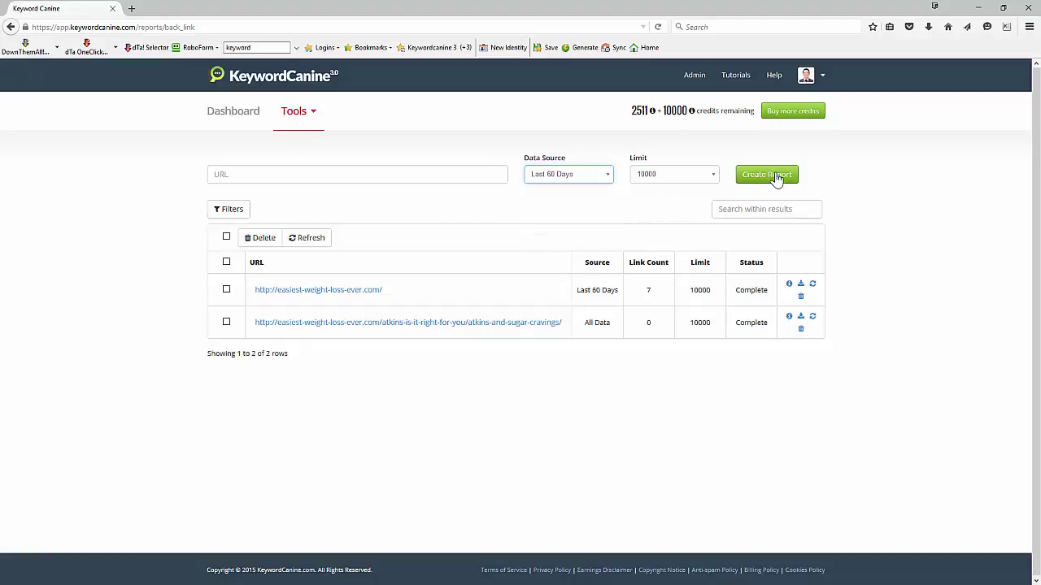
From the dashboard, open the BYG domain's backlinks and create a report using Last 60 Days data and a 10000 limit.
left_click(239, 121)
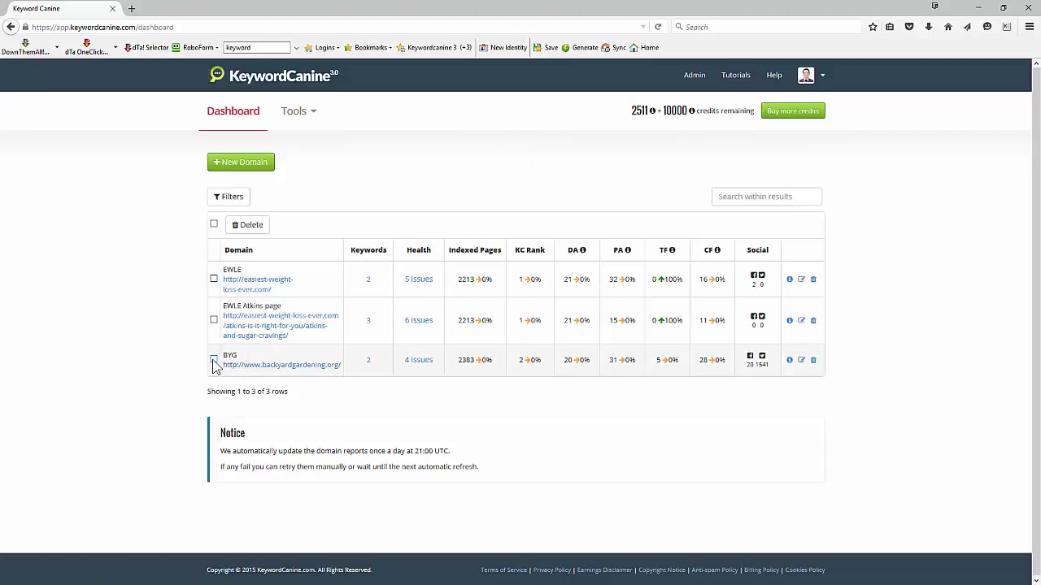
left_click(213, 360)
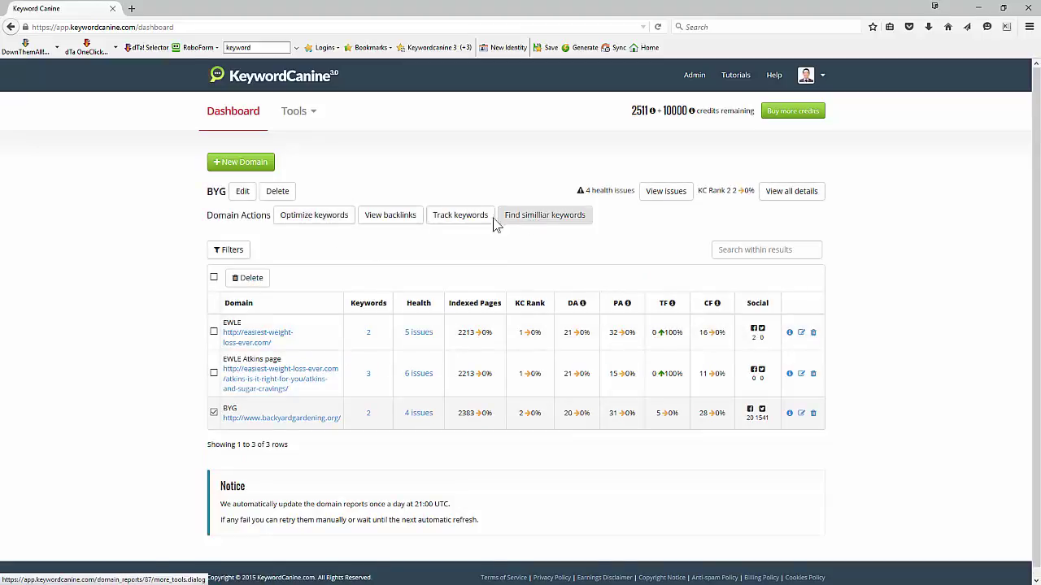
left_click(394, 218)
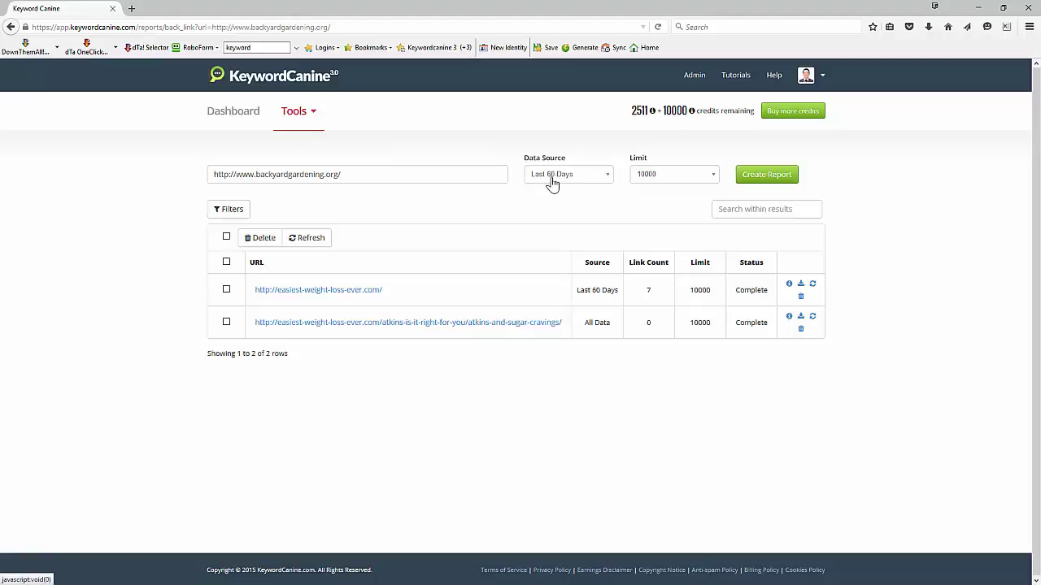
left_click(763, 181)
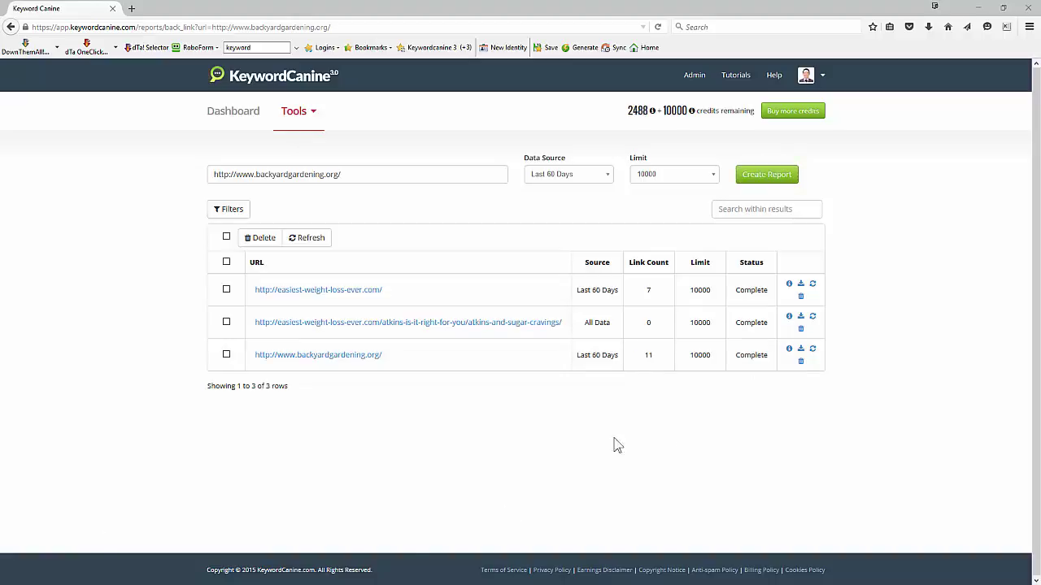
Open the details of the backyardgardening.org backlink report and examine its PageLinks and SiteLinks figures.
left_click(789, 351)
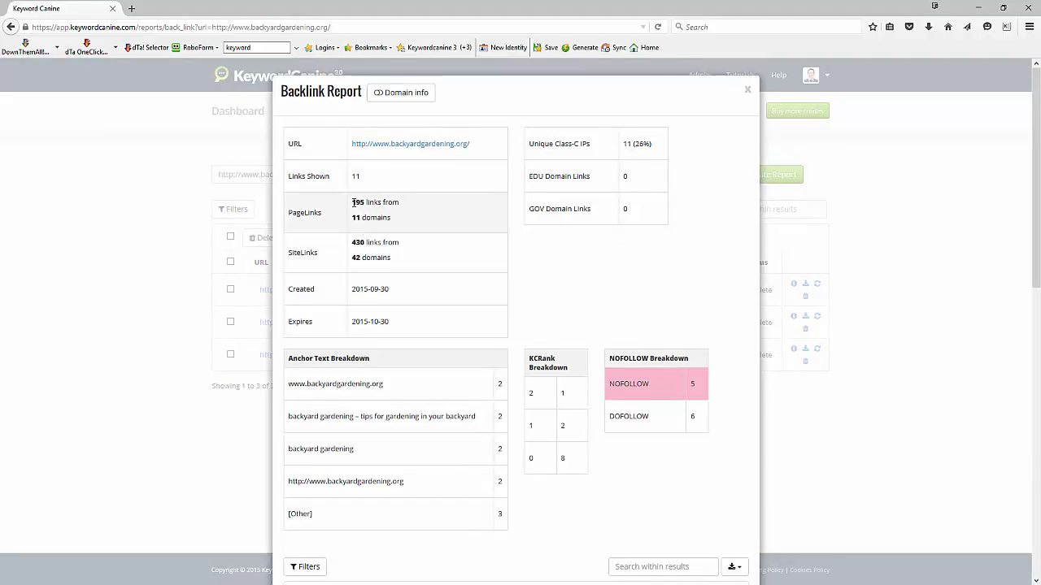
mouse_move(353, 203)
left_mouse_down()
mouse_move(365, 203)
mouse_move(367, 217)
left_mouse_up()
left_click(304, 257)
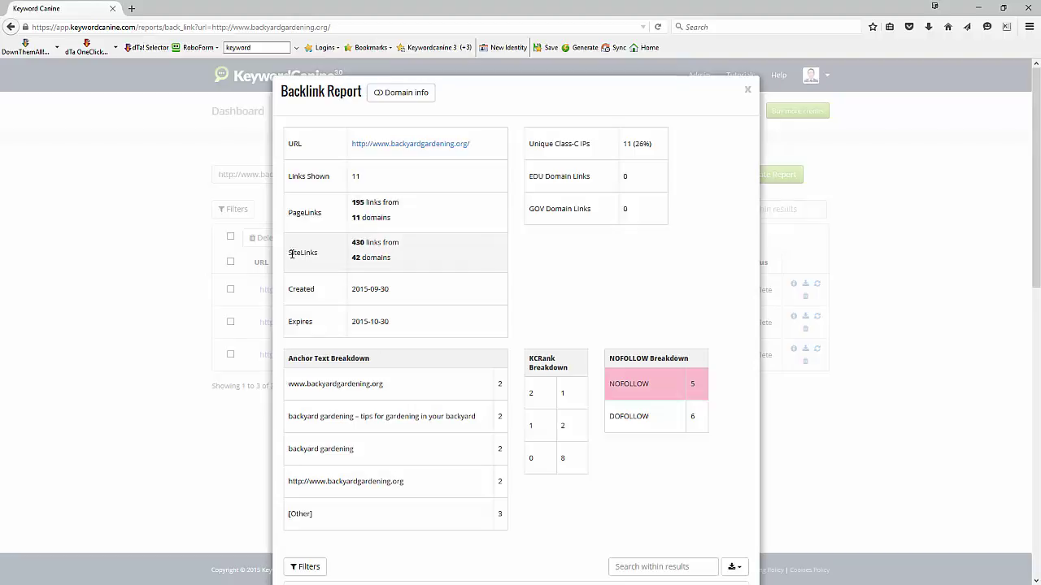
left_click_drag(290, 254, 362, 260)
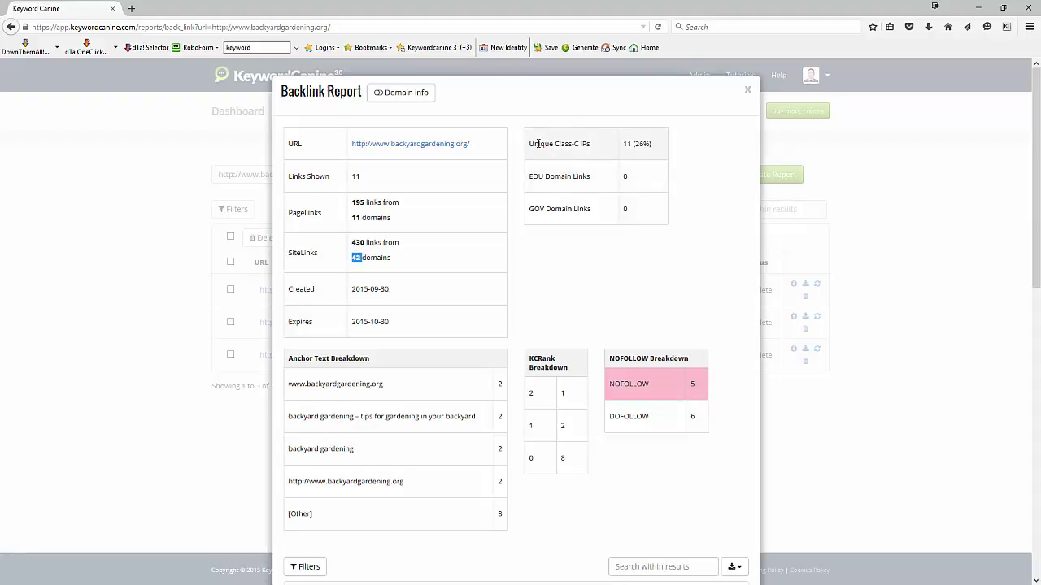
Review the report's unique Class-C IPs and its EDU and GOV domain links.
left_click_drag(623, 143, 660, 151)
left_click(644, 147)
left_click_drag(633, 147, 650, 144)
left_click(712, 159)
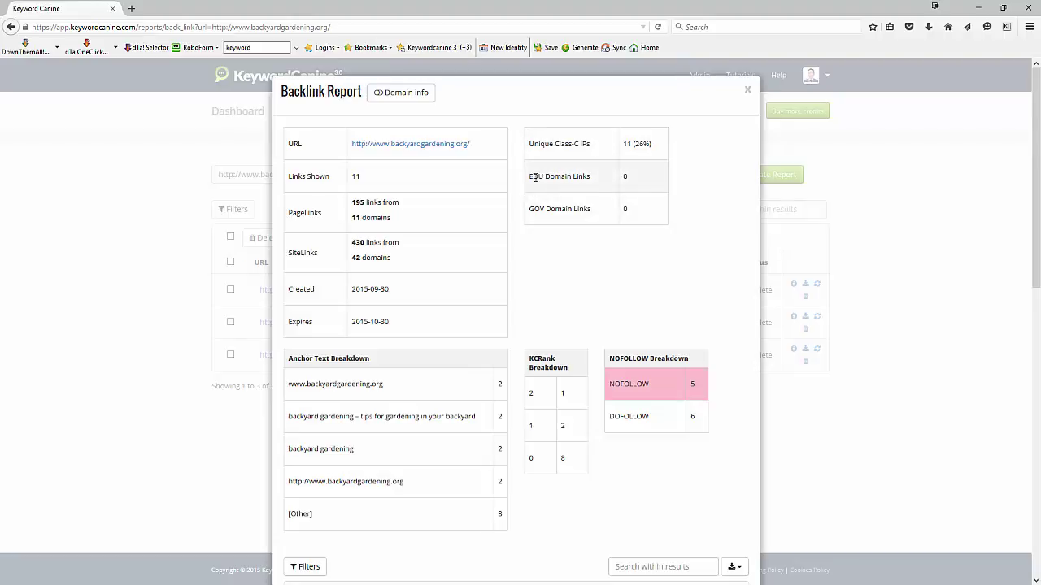
left_click_drag(529, 177, 551, 209)
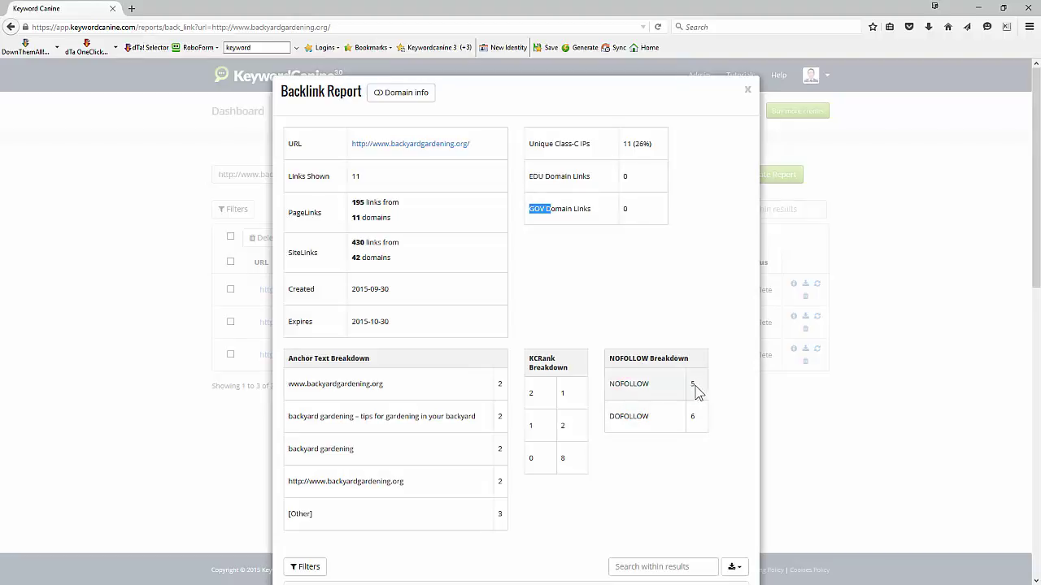
Compare the nofollow and dofollow links in the report's NOFOLLOW Breakdown.
left_click_drag(611, 384, 652, 385)
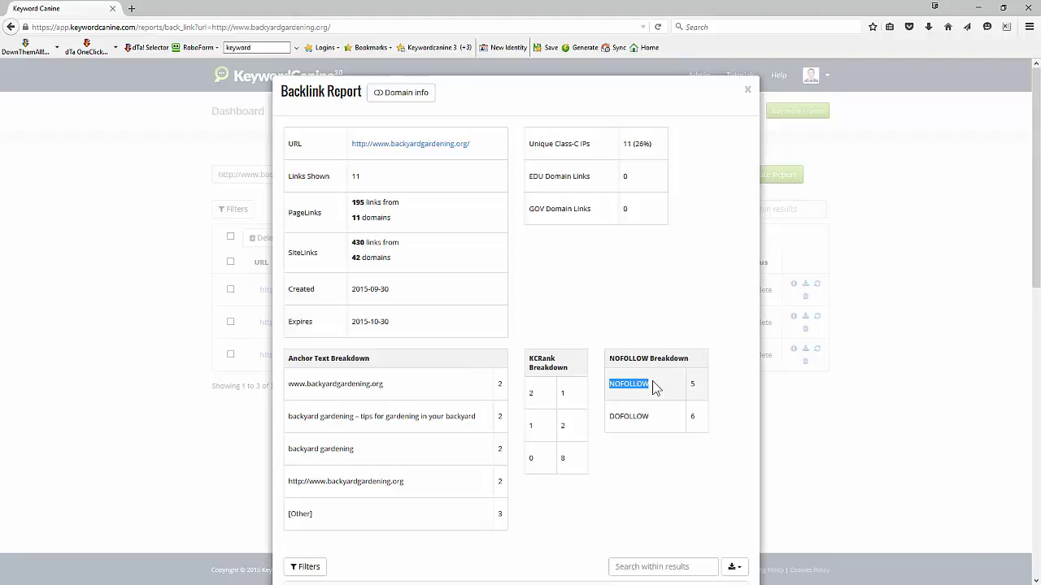
left_click_drag(611, 416, 665, 421)
left_click(661, 438)
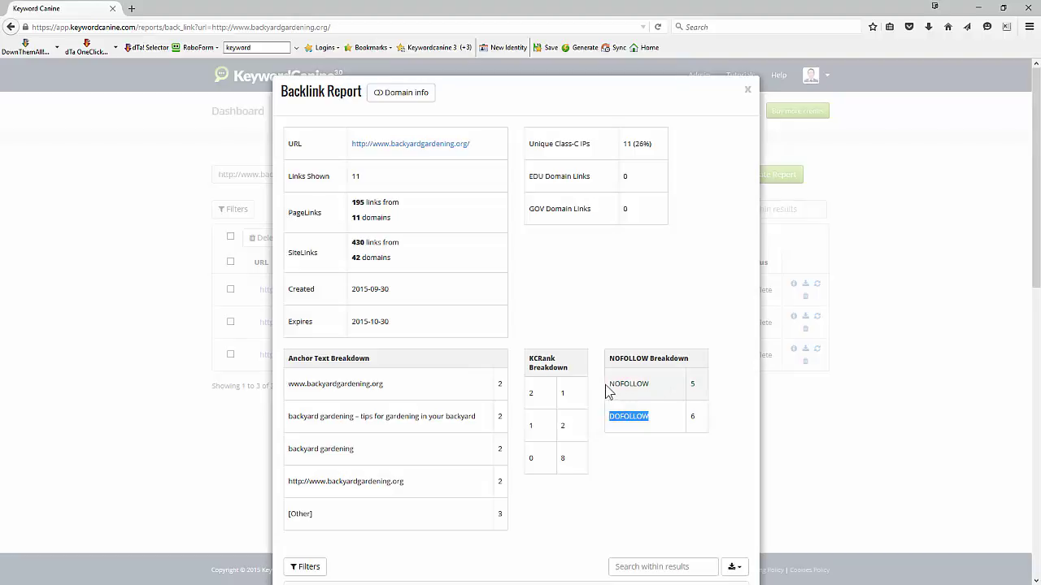
left_click_drag(610, 384, 661, 389)
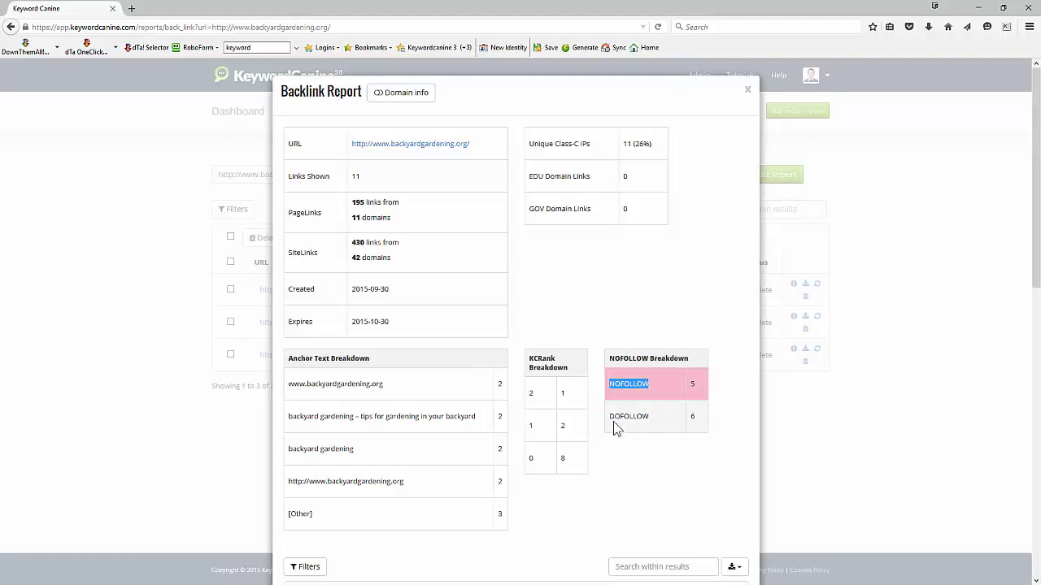
left_click_drag(610, 416, 667, 426)
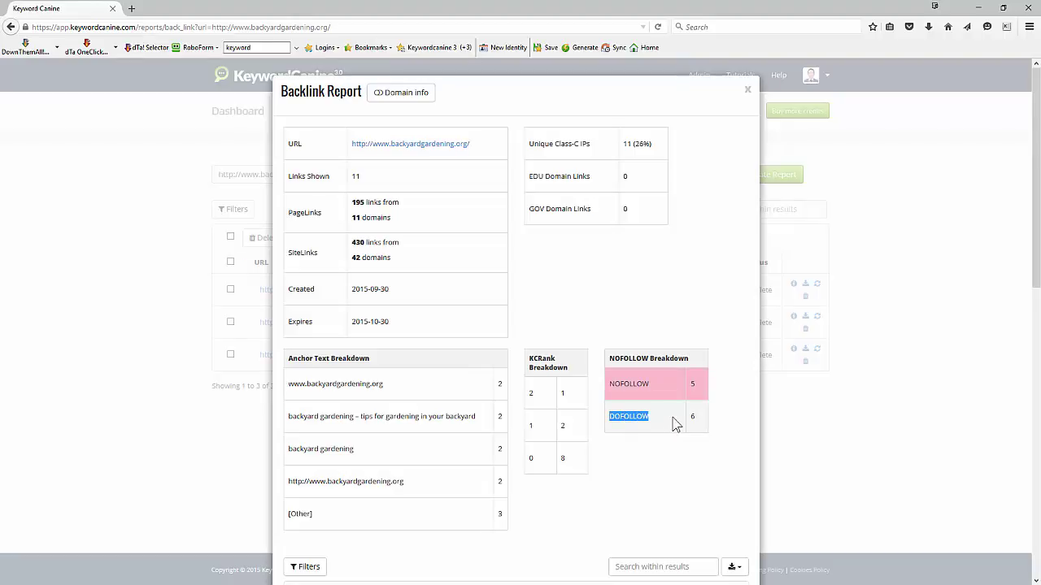
left_click_drag(609, 383, 658, 386)
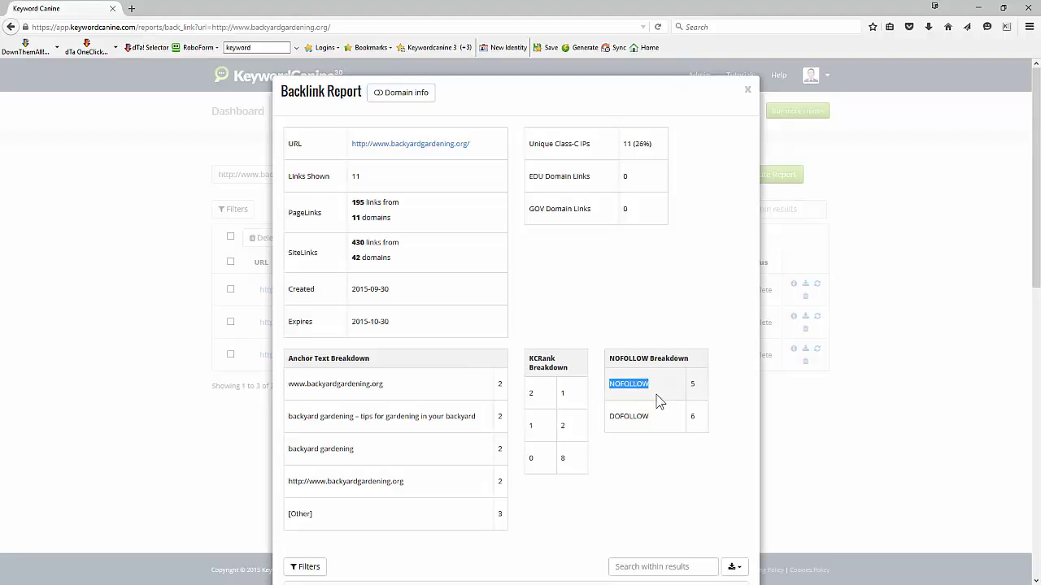
left_click(611, 392)
left_click_drag(611, 391, 660, 423)
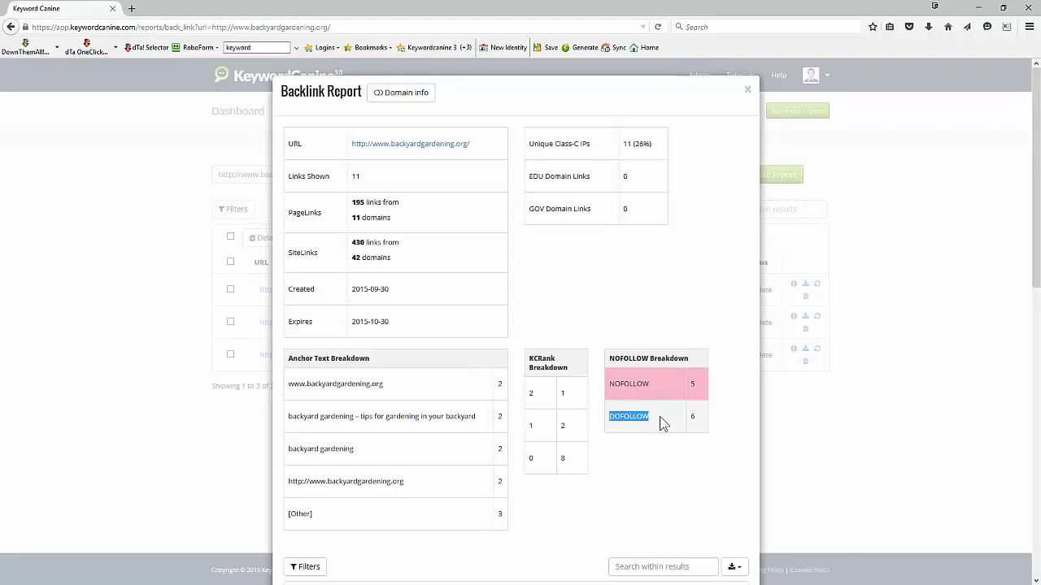
left_click(688, 417)
left_click(617, 385)
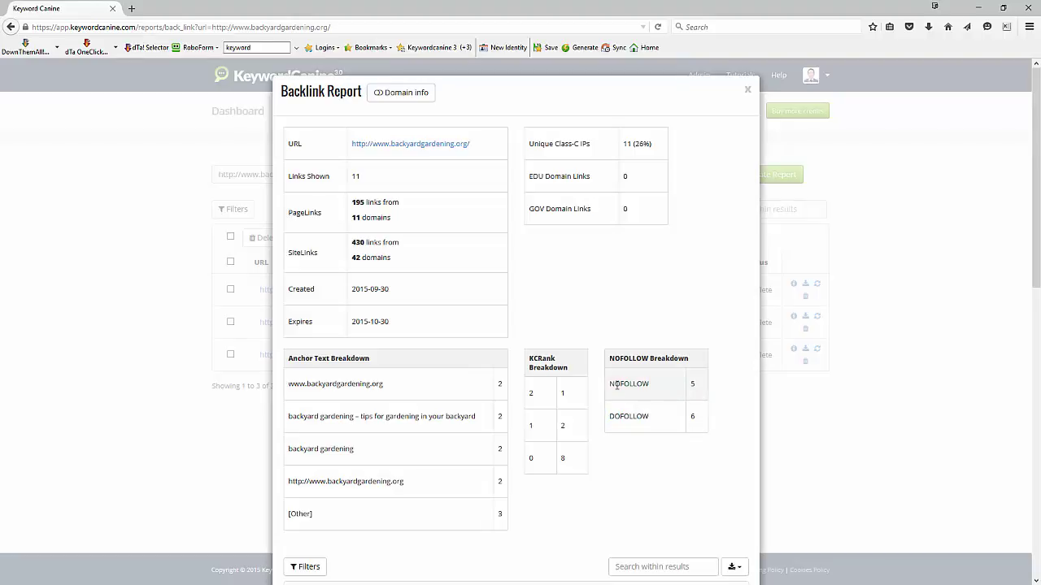
left_click_drag(611, 386, 662, 388)
left_click(693, 389)
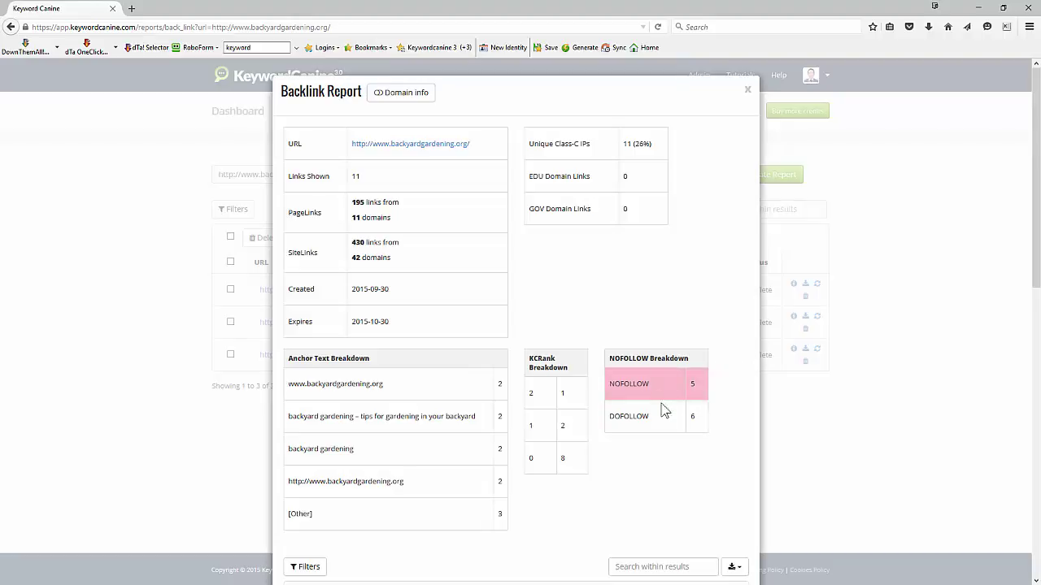
scroll(681, 383, "down", 2)
left_click_drag(611, 329, 659, 335)
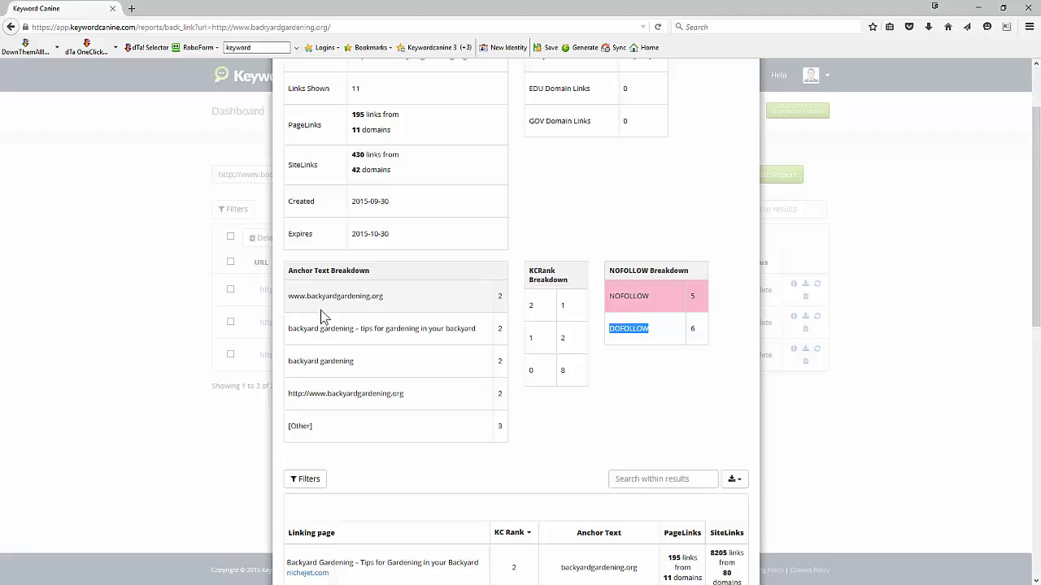
Examine the phrases listed in the Anchor Text Breakdown and how often each is used.
left_click_drag(289, 296, 431, 306)
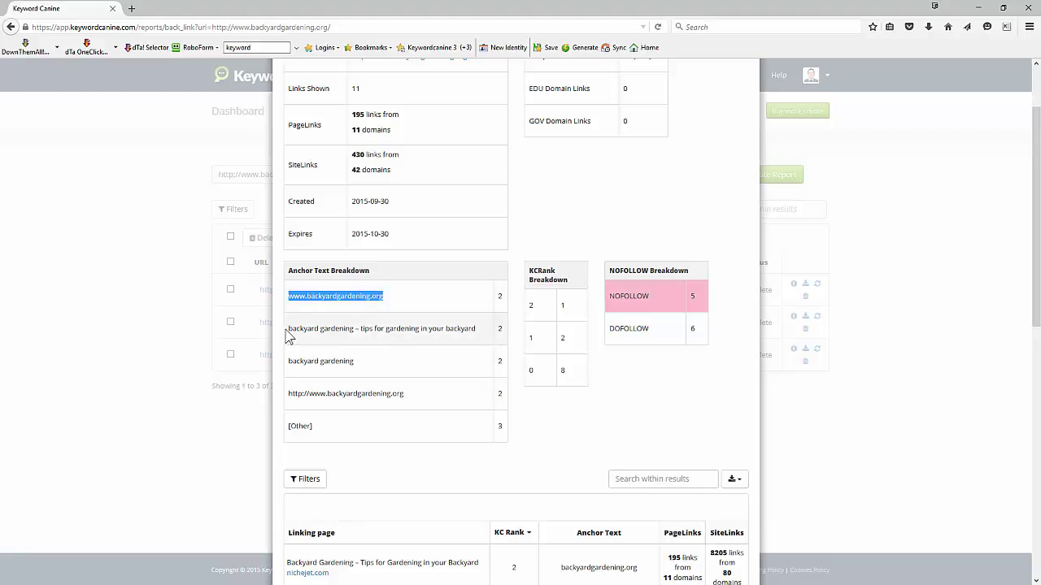
left_click_drag(287, 337, 500, 342)
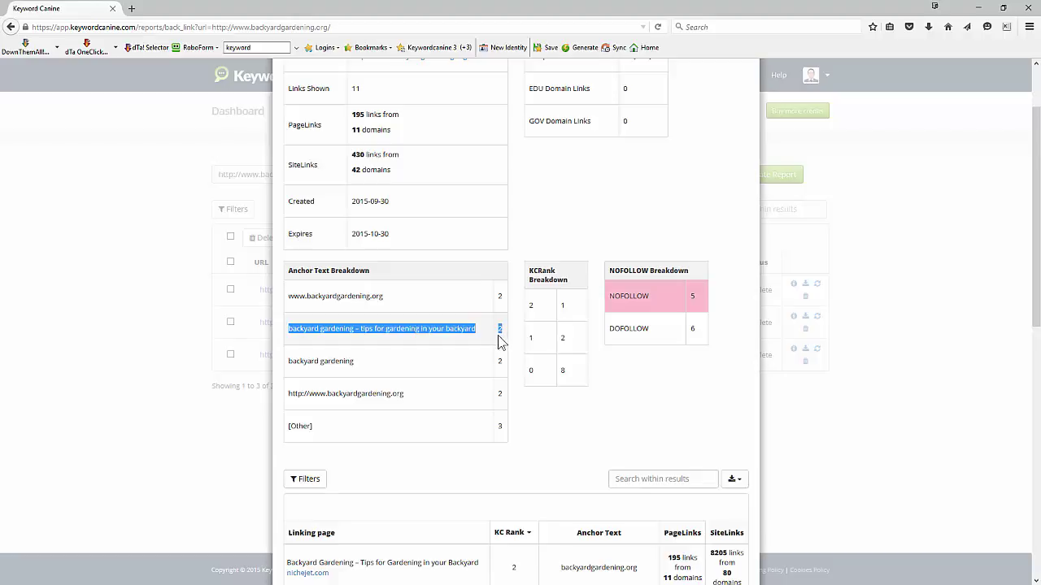
left_click_drag(289, 363, 384, 368)
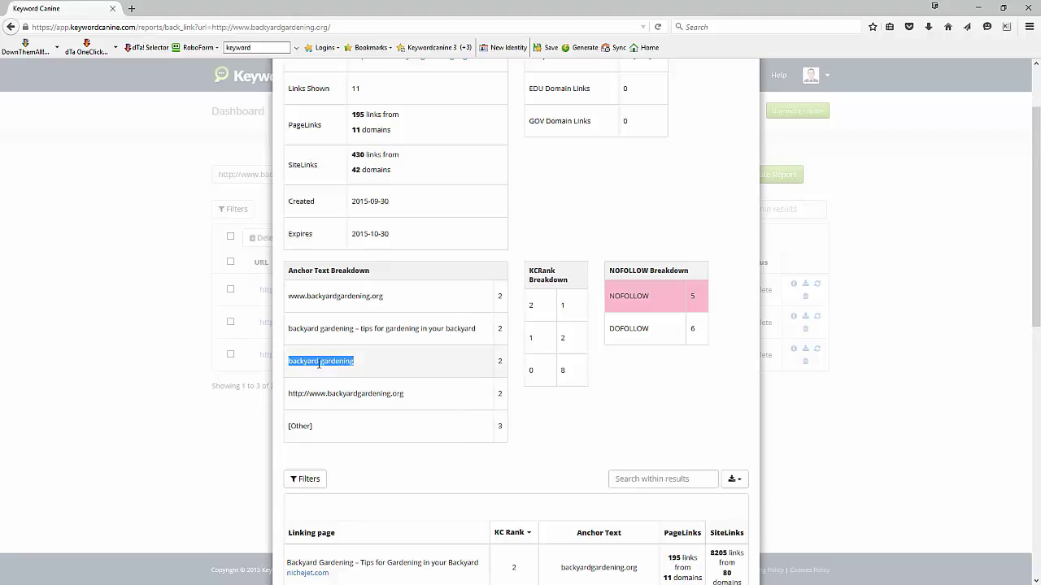
left_click(368, 363)
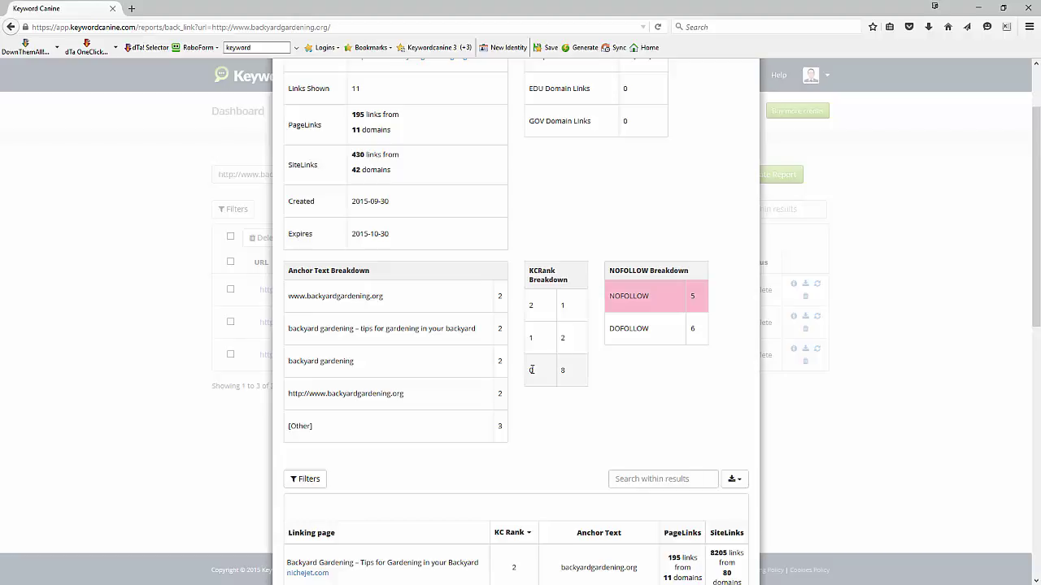
Review the table of linking pages, checking each one's KC Rank, anchor text, PageLinks and SiteLinks.
scroll(655, 343, "down", 5)
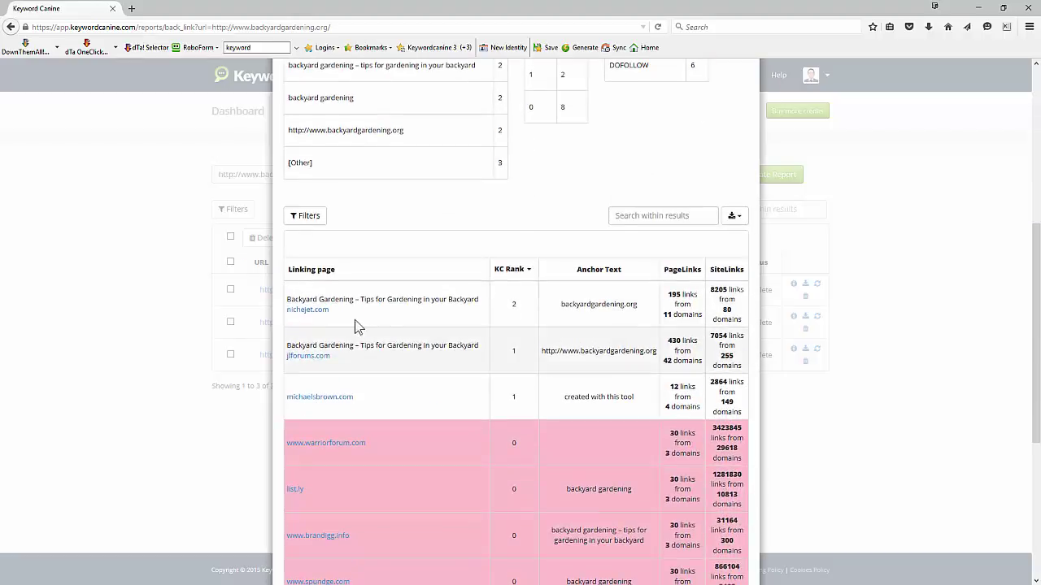
scroll(341, 304, "down", 2)
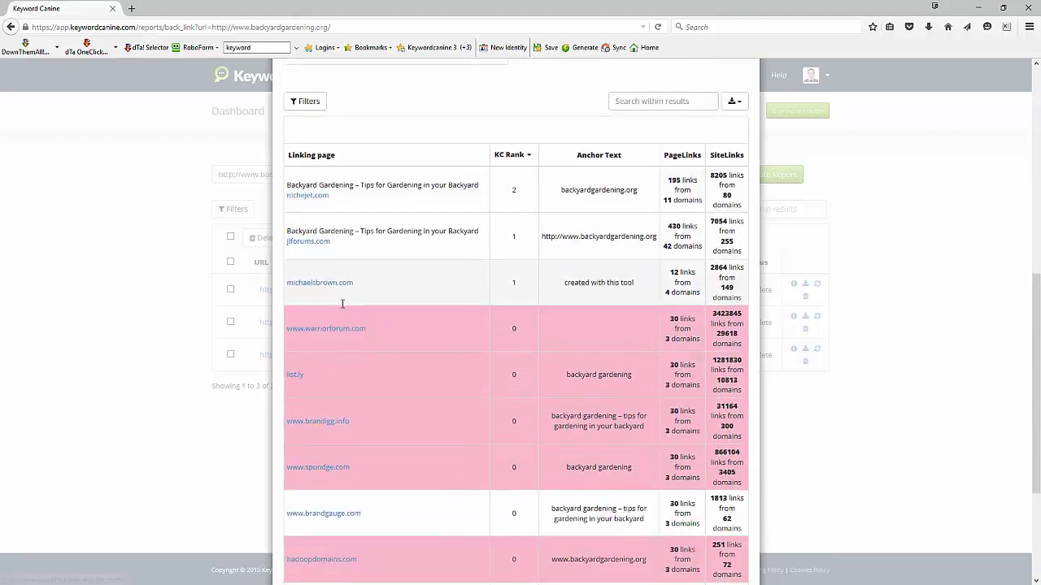
scroll(413, 305, "down", 1)
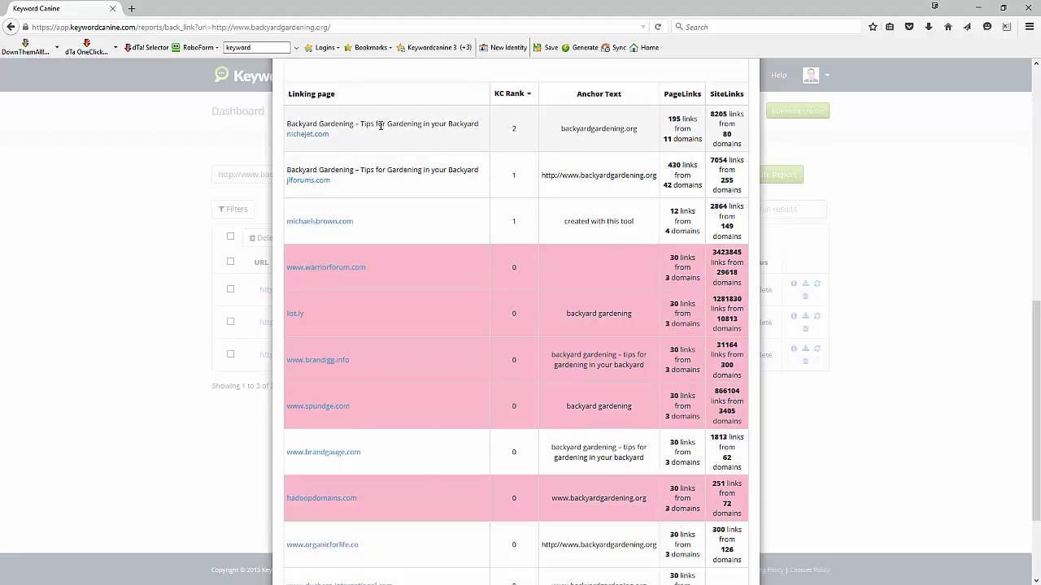
scroll(468, 174, "up", 1)
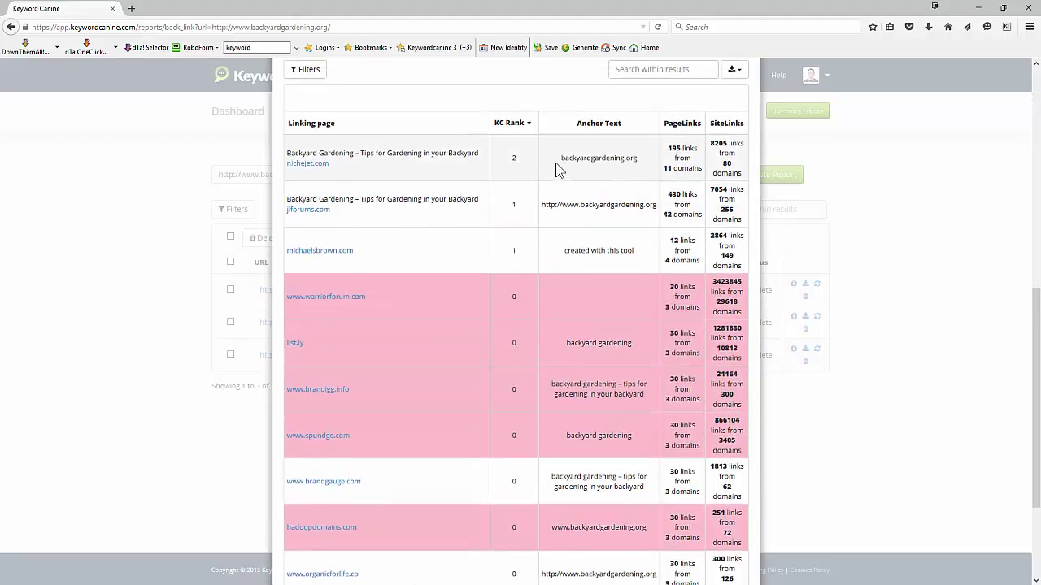
left_click_drag(561, 159, 637, 159)
left_click(349, 167)
scroll(725, 153, "down", 2)
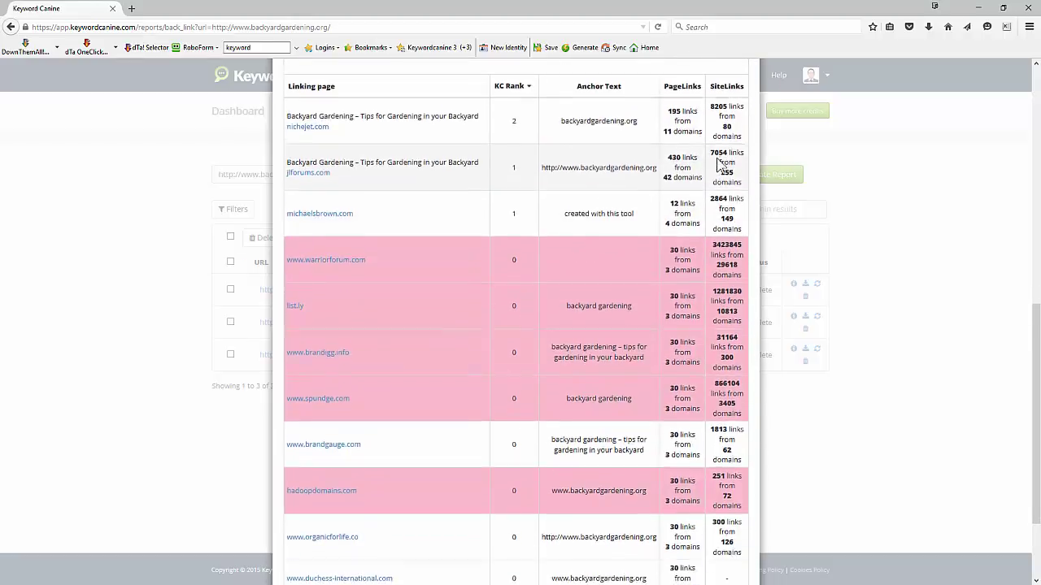
Switch the backlink report to show root domain info.
scroll(576, 226, "up", 3)
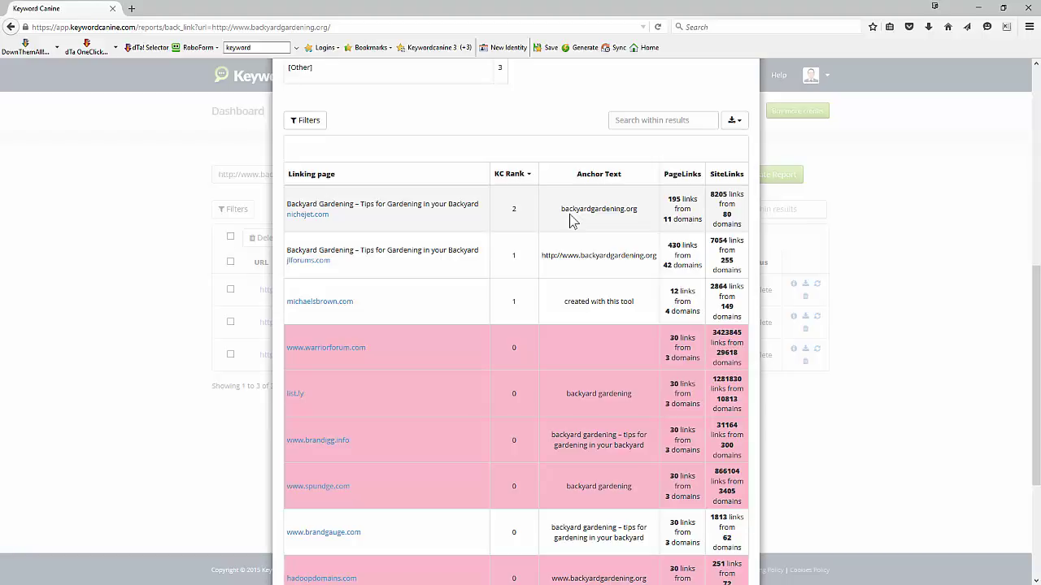
scroll(575, 246, "up", 5)
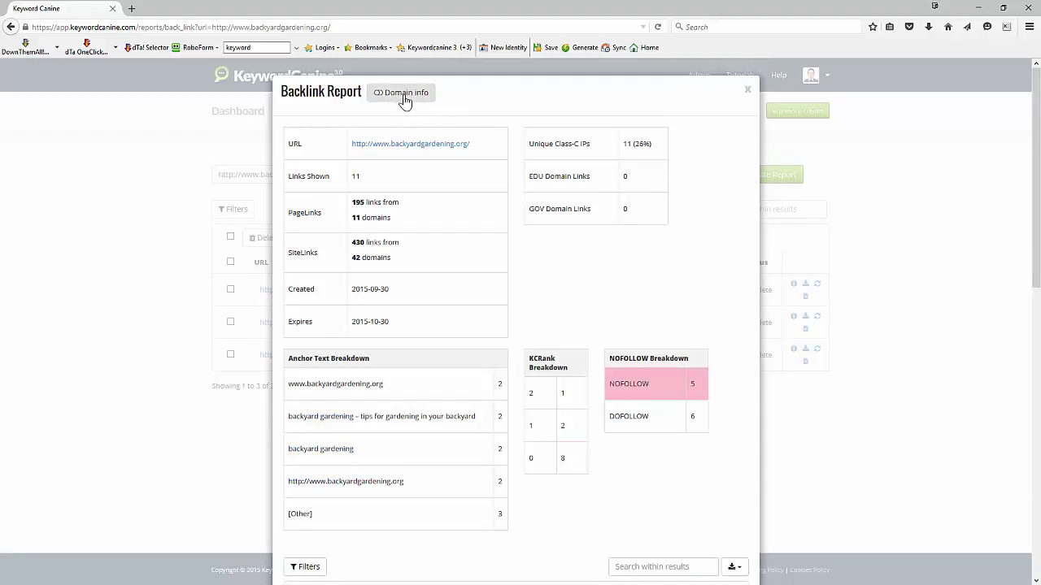
left_click(404, 93)
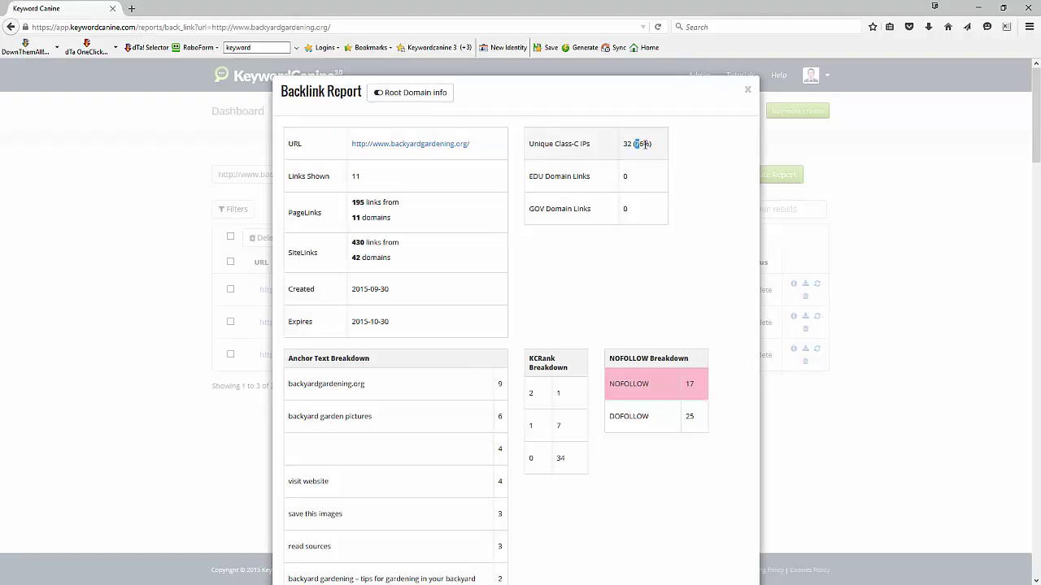
Check the Unique Class-C IPs count and percentage in the root domain backlink report.
left_click(530, 148)
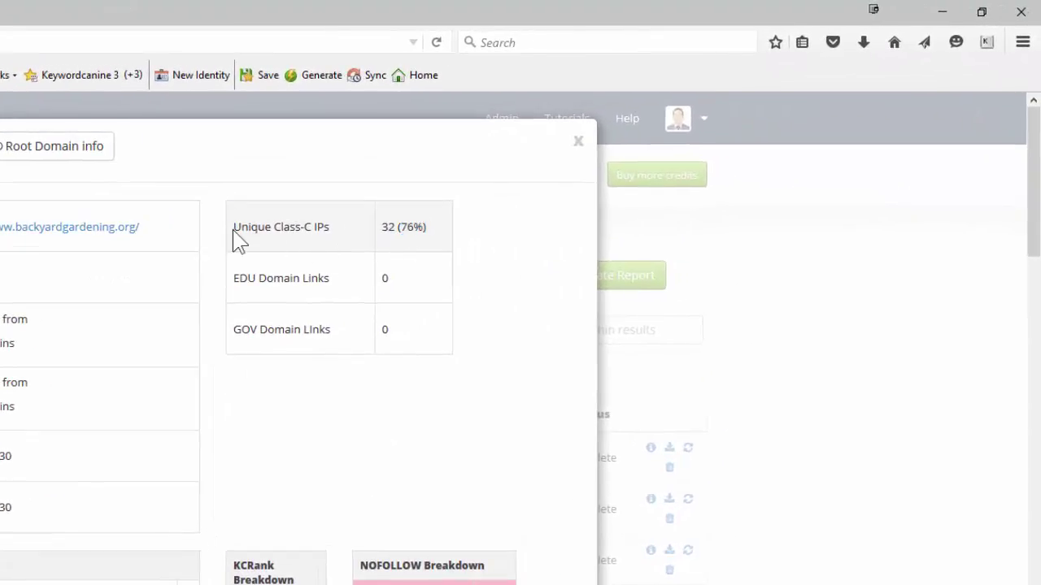
left_click_drag(233, 231, 342, 239)
left_click(450, 242)
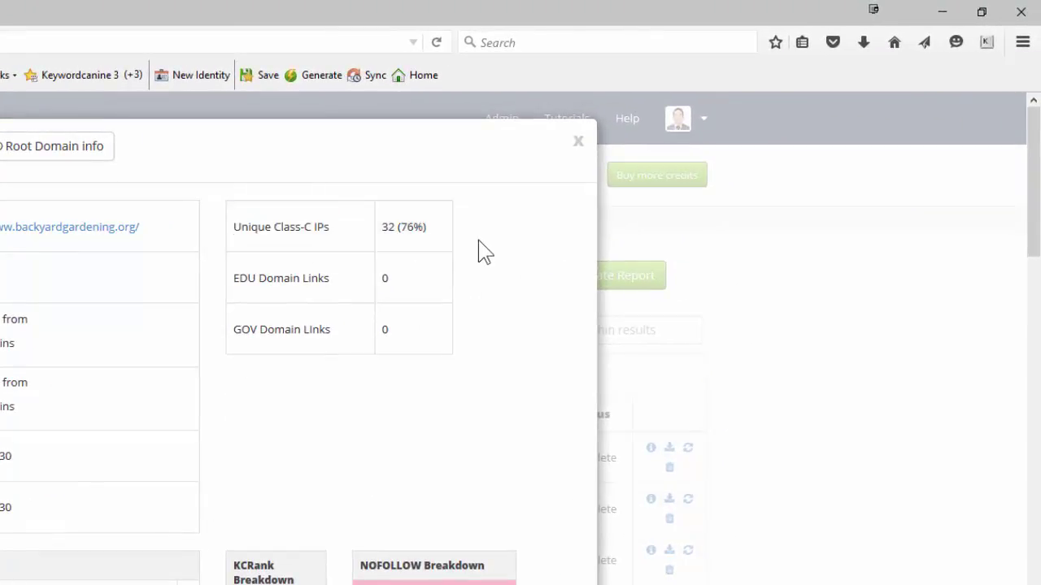
Examine the root domain's Anchor Text Breakdown, comparing keyword phrases such as "backyard gardening" with URL and generic anchors such as "visit website".
scroll(430, 326, "down", 3)
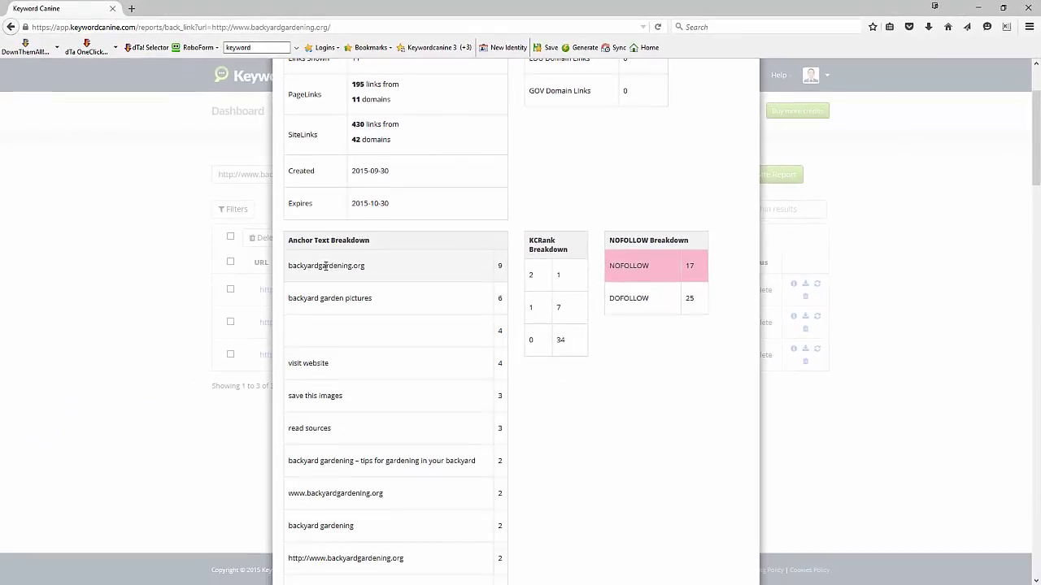
scroll(472, 244, "down", 2)
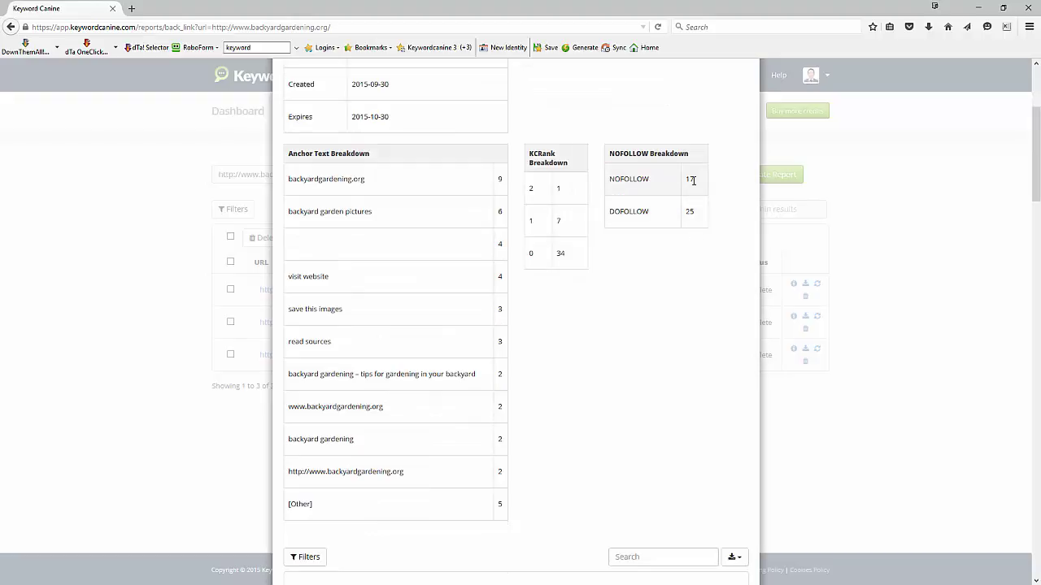
scroll(693, 192, "down", 1)
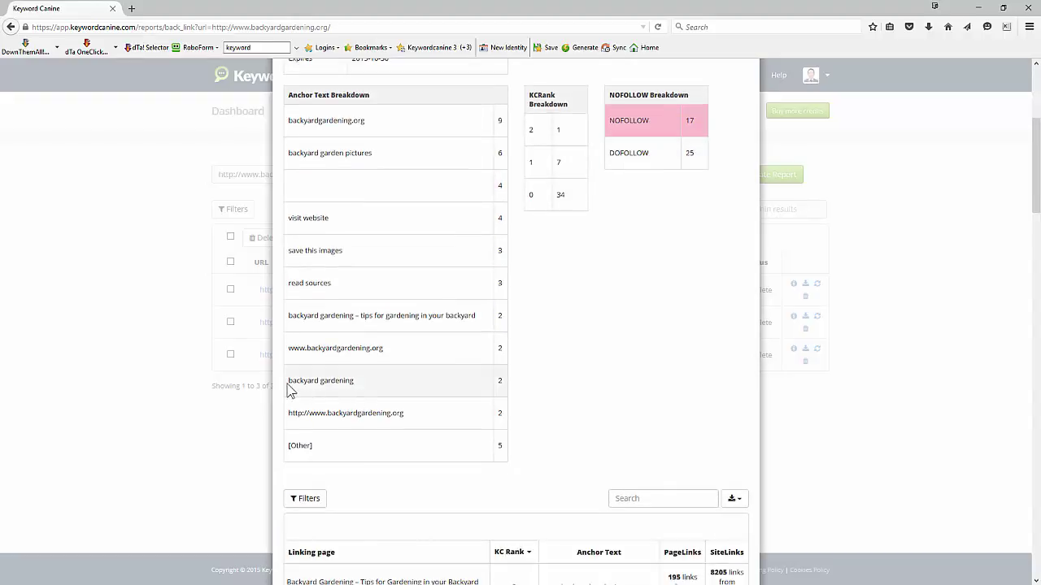
left_click_drag(302, 380, 365, 388)
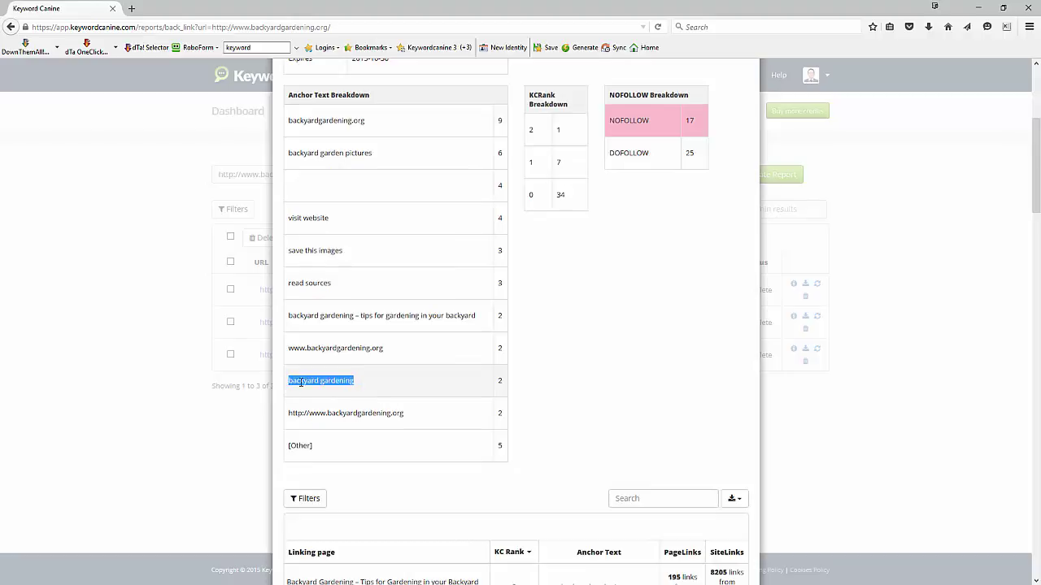
left_click_drag(290, 121, 383, 130)
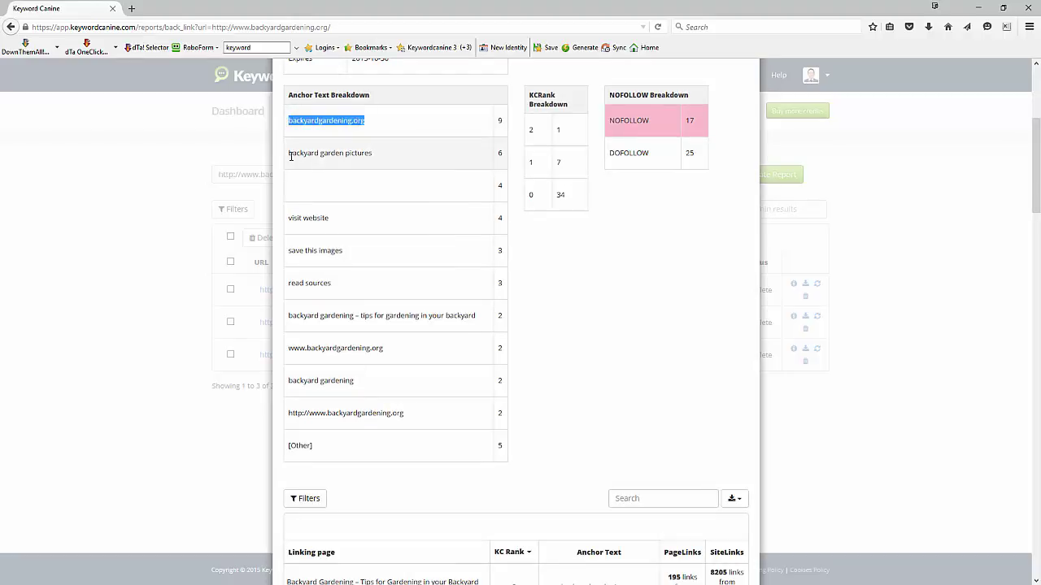
left_click_drag(289, 154, 388, 163)
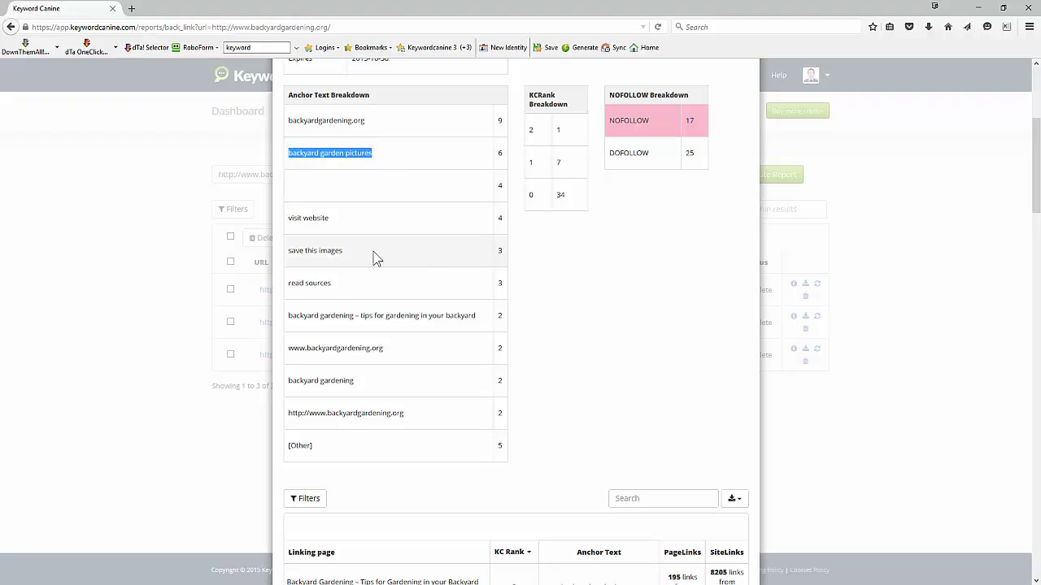
left_click_drag(286, 218, 349, 226)
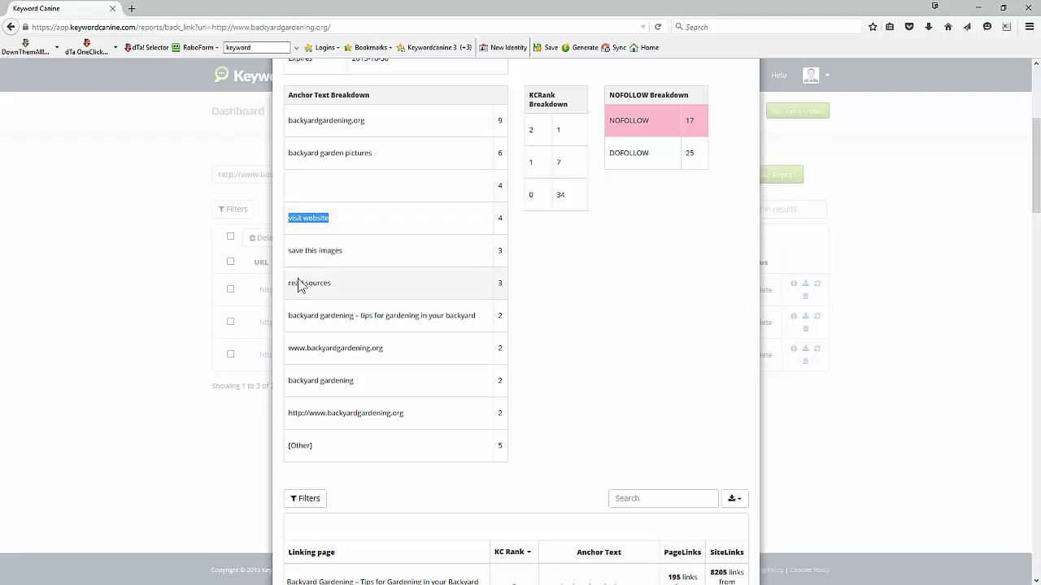
left_click_drag(289, 287, 340, 287)
scroll(336, 183, "down", 1)
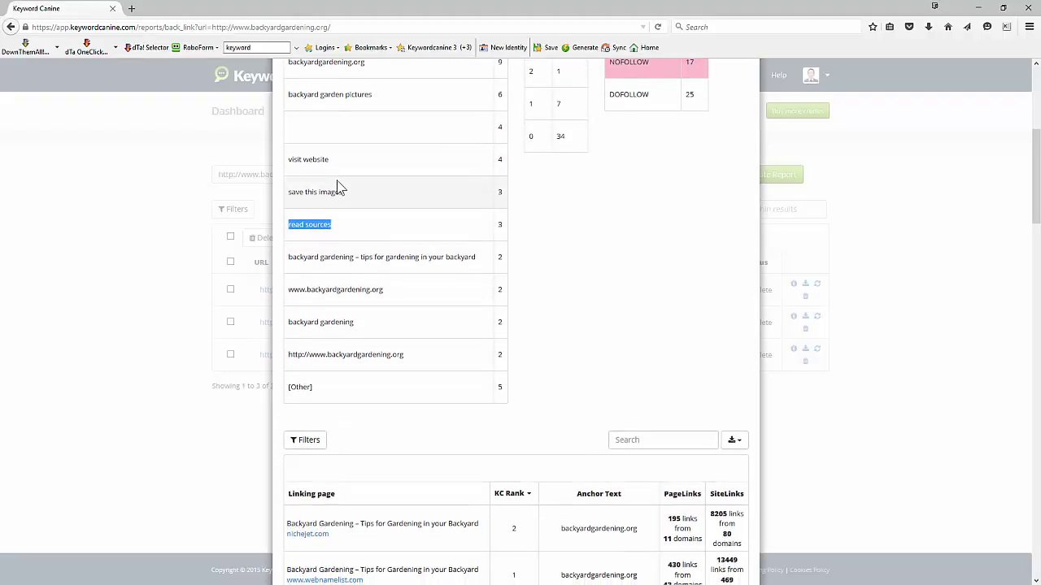
scroll(317, 228, "up", 1)
scroll(307, 277, "down", 1)
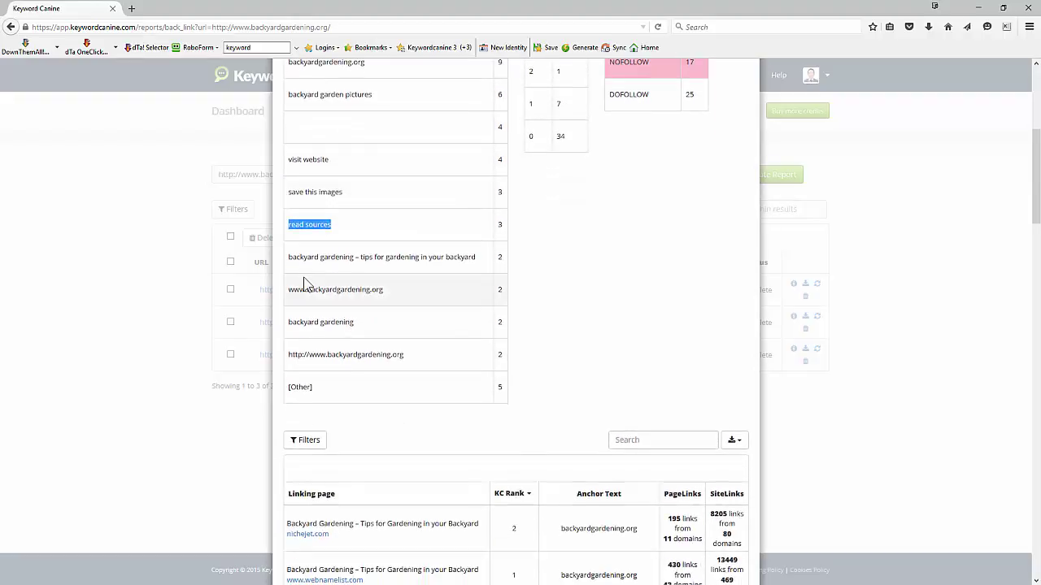
scroll(330, 244, "up", 1)
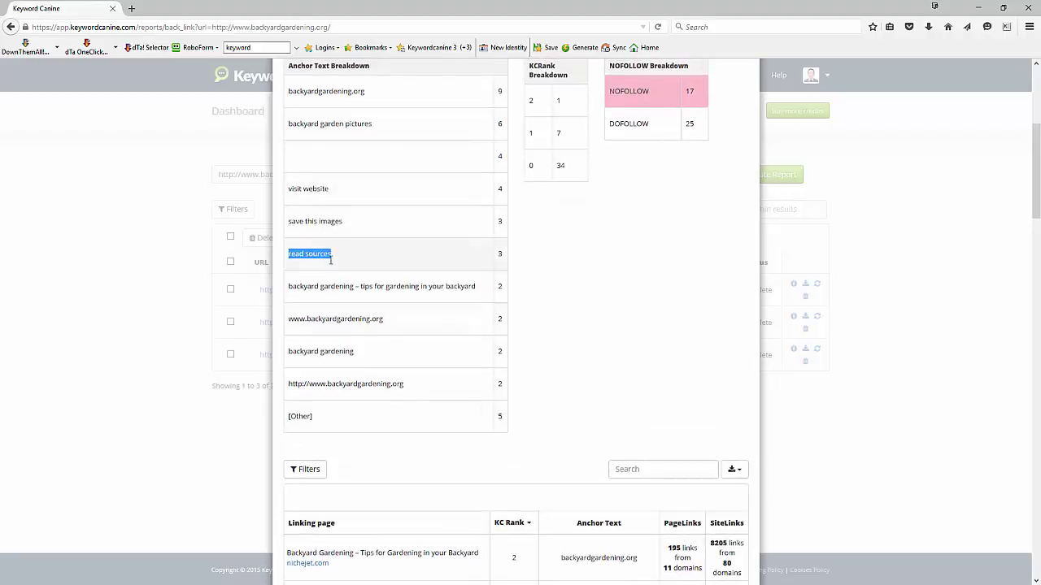
Review the root domain's linking pages, including the highlighted nofollow rows, and open the table's download options.
scroll(334, 290, "down", 4)
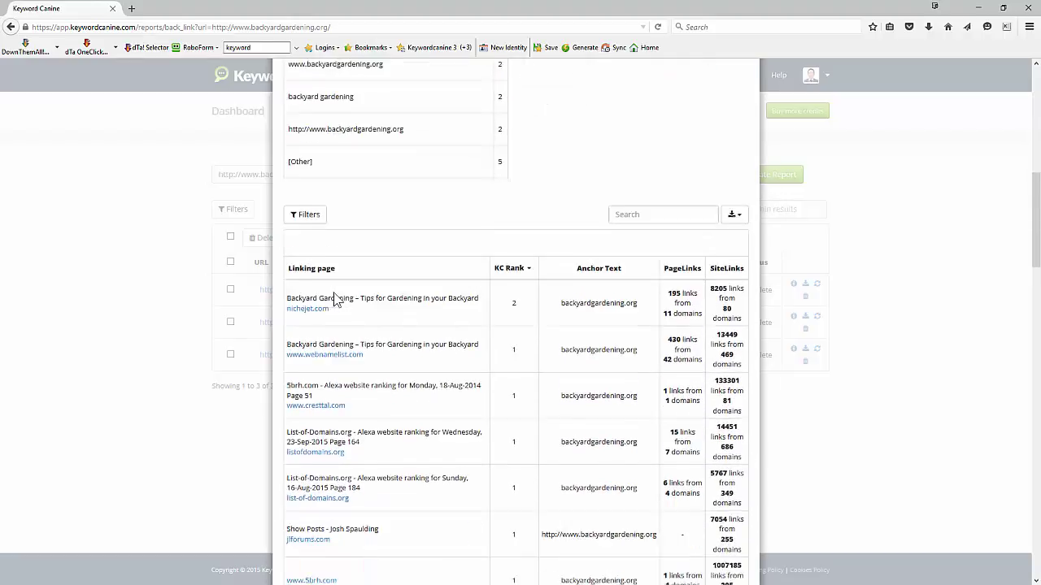
scroll(334, 293, "down", 1)
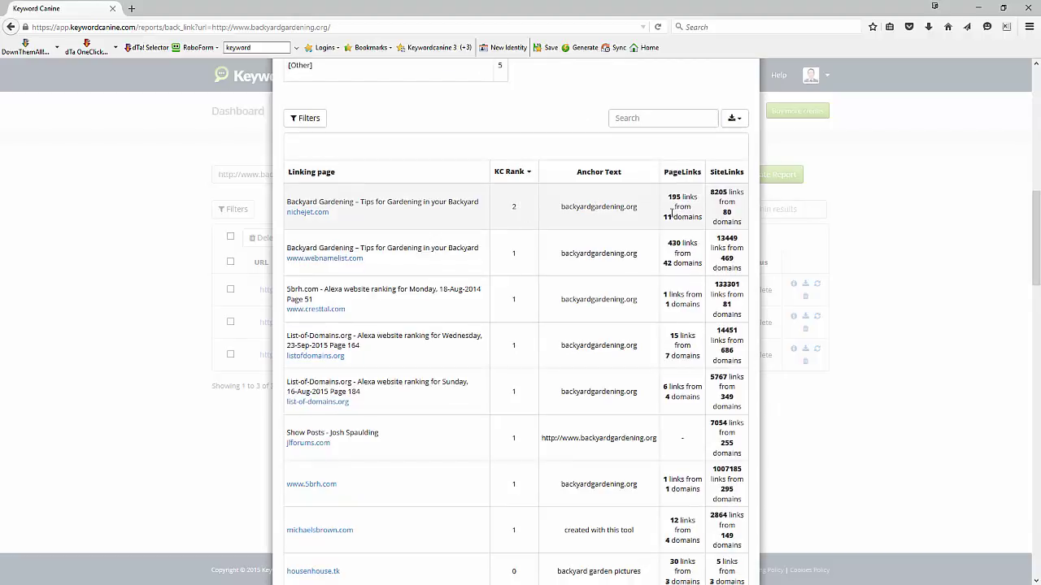
scroll(643, 311, "down", 1)
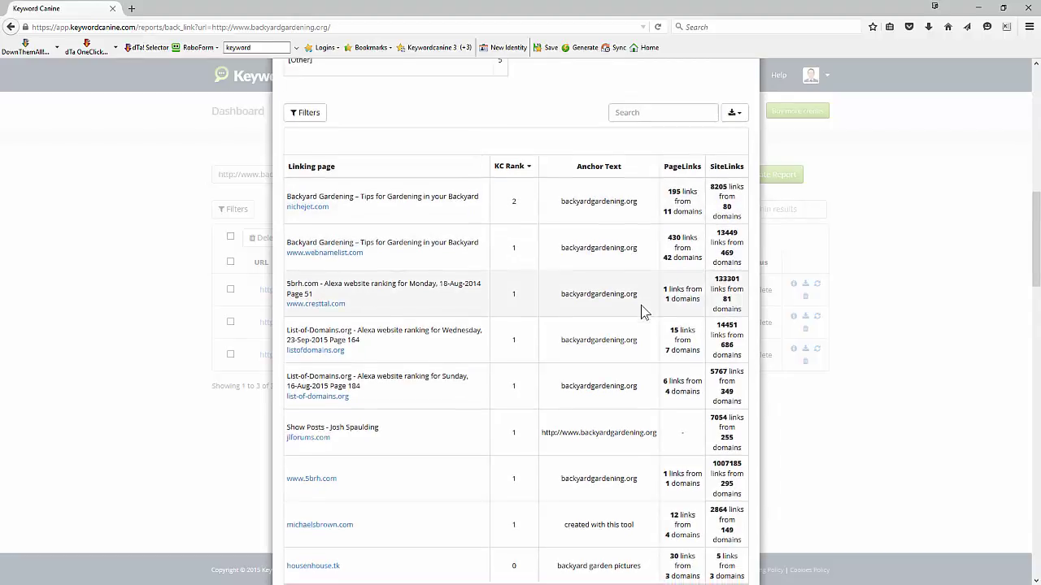
scroll(643, 311, "down", 4)
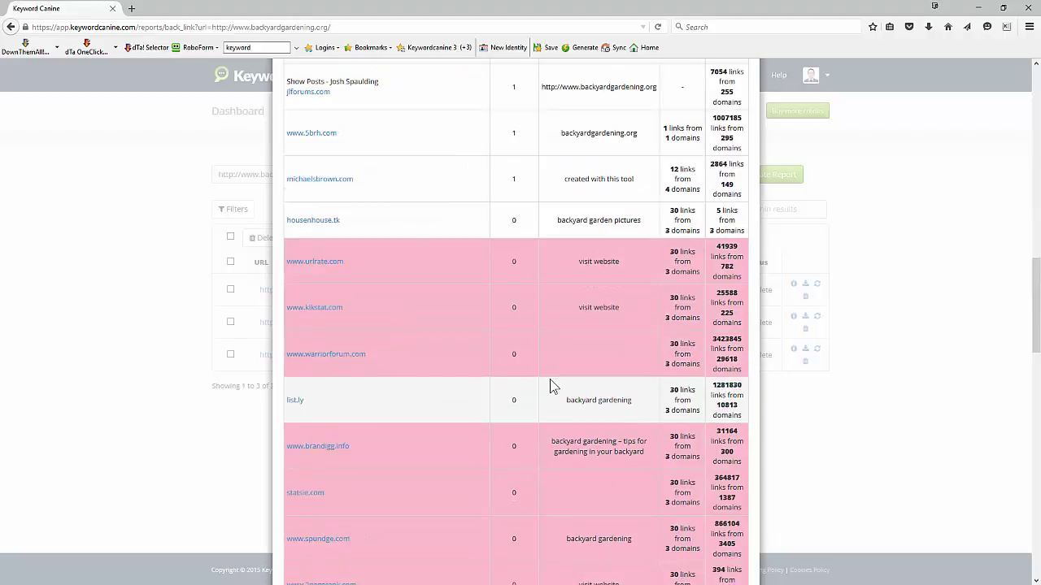
scroll(550, 379, "down", 2)
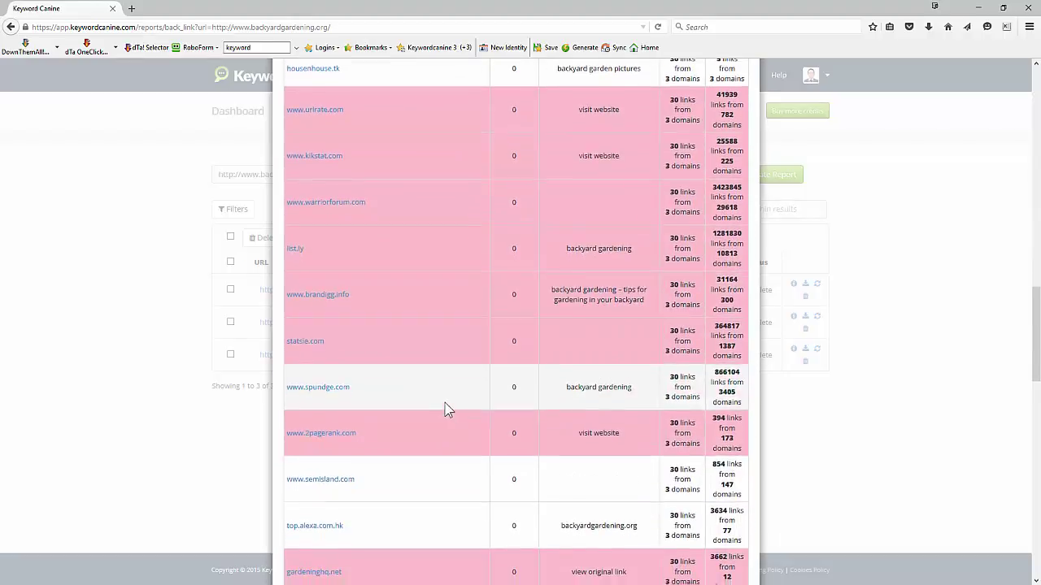
scroll(447, 409, "down", 1)
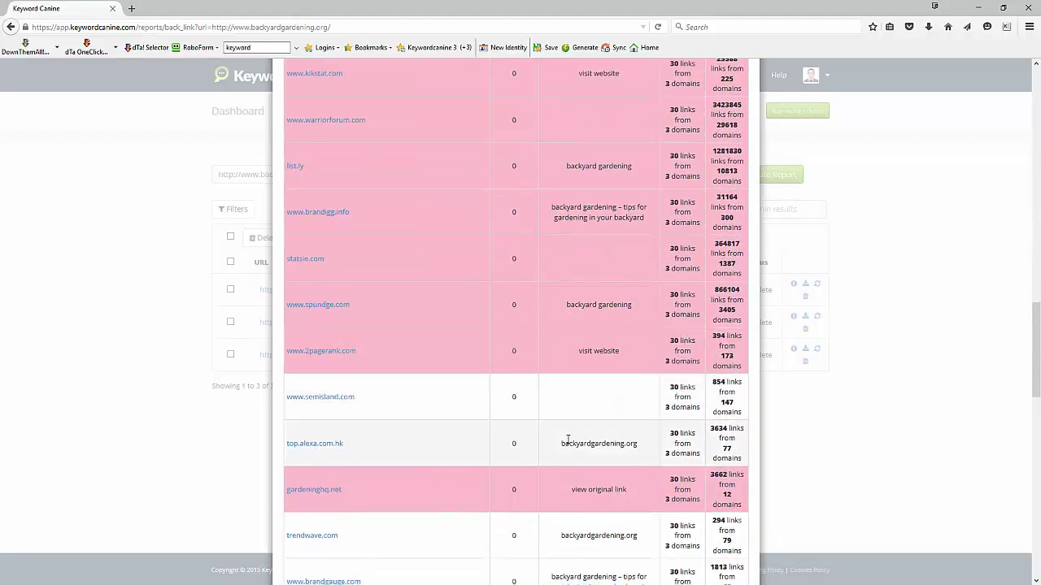
scroll(569, 443, "up", 6)
scroll(569, 443, "up", 3)
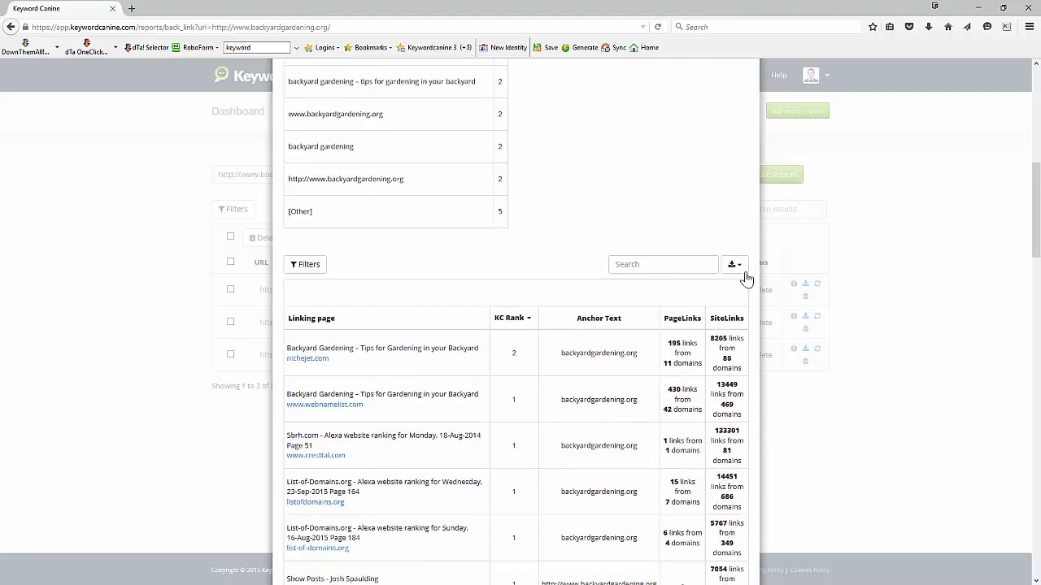
left_click(741, 271)
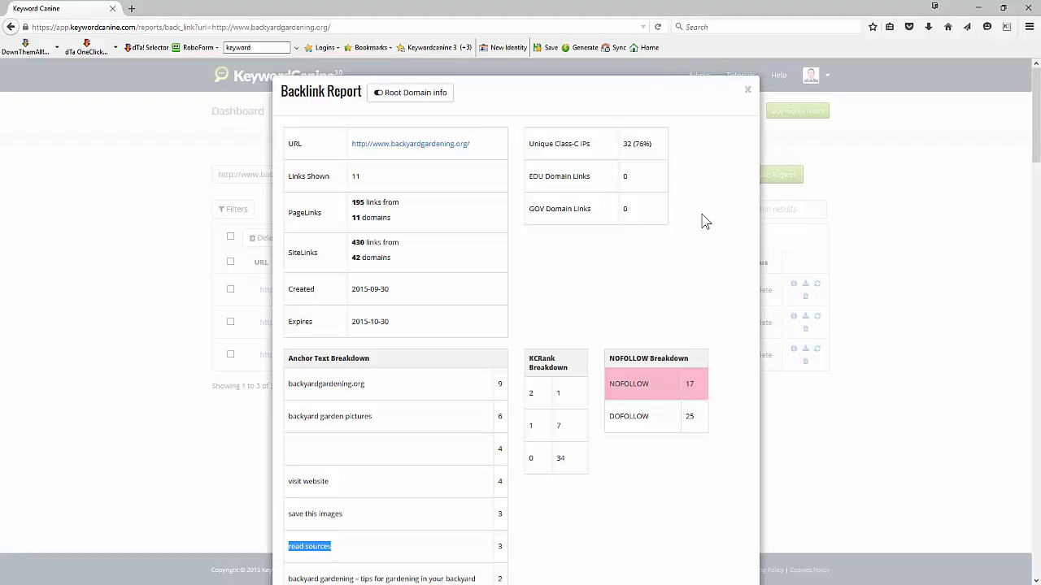
Close the Backlink Report and bring up the list of available tools.
left_click(748, 88)
left_click(307, 114)
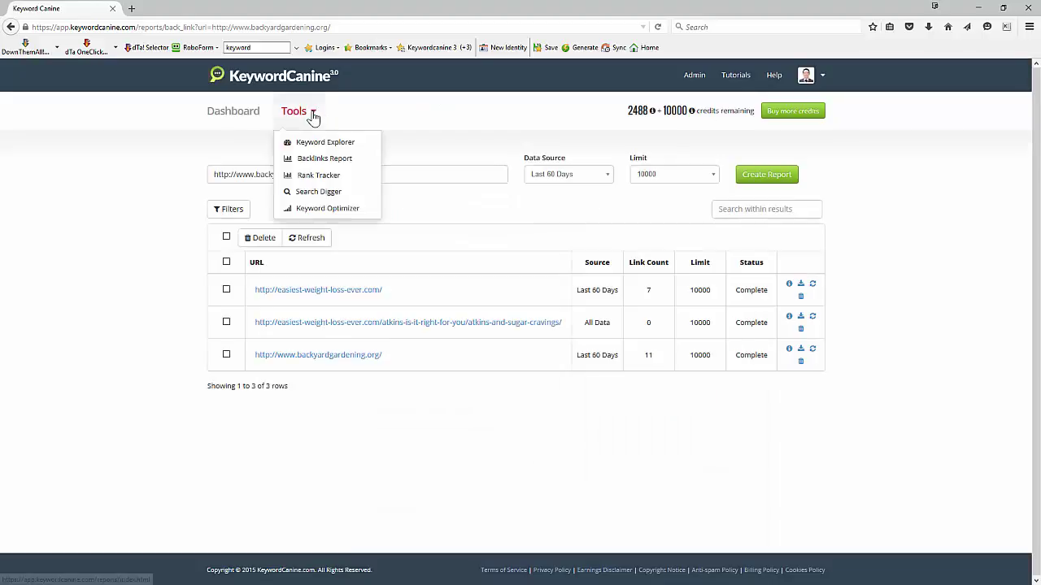